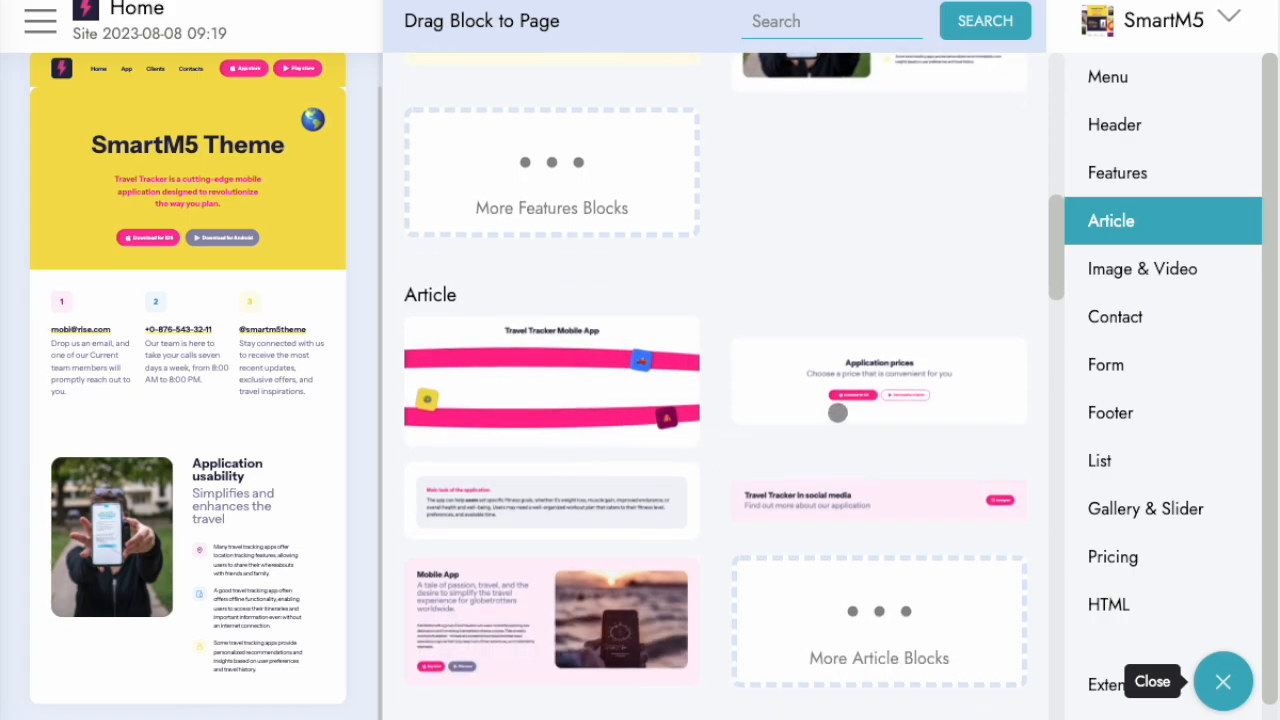
Step: Add the "Main task of the application" and "Mobile App" article blocks below the Application usability block
{"action": "left_click_drag", "start_coordinate": [553, 503], "coordinate": [159, 623]}
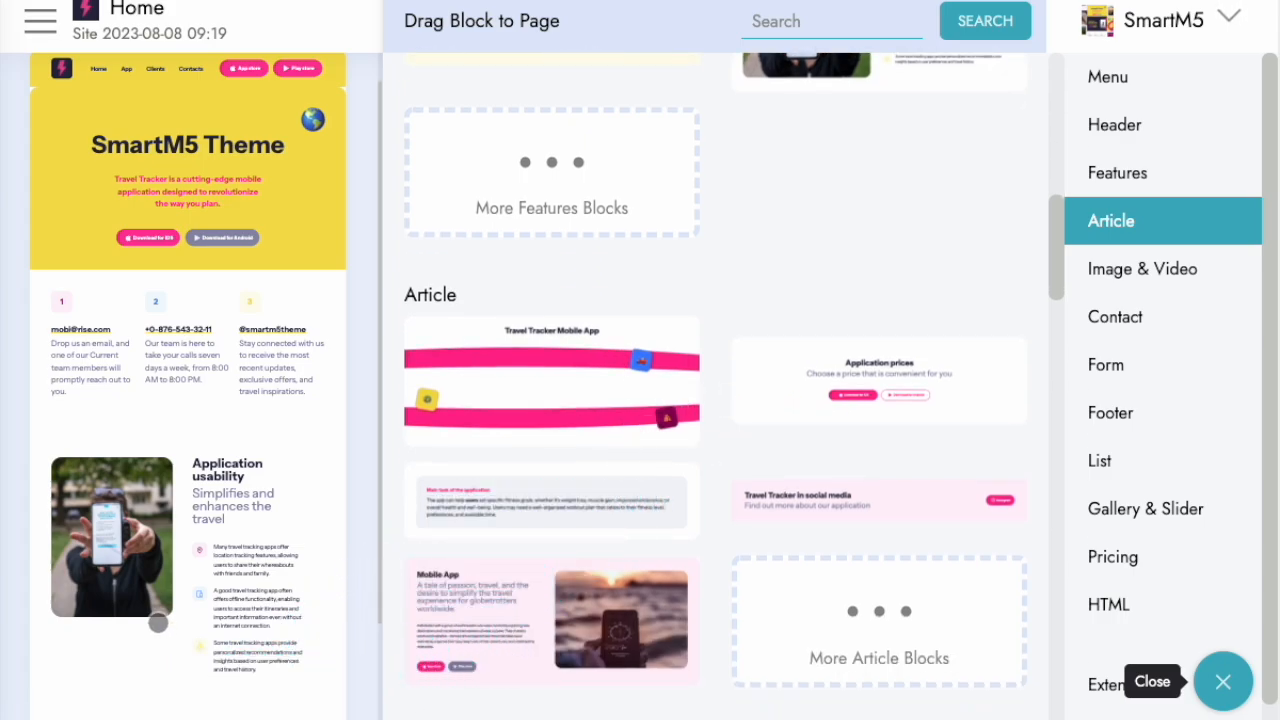
{"action": "scroll", "coordinate": [577, 495], "scroll_direction": "down", "scroll_amount": 2}
{"action": "left_click_drag", "start_coordinate": [565, 455], "coordinate": [250, 690]}
Step: Add the contact block with the map and "The exceptional benefits", followed by the dark footer block with the signpost image
{"action": "scroll", "coordinate": [762, 461], "scroll_direction": "down", "scroll_amount": 1}
{"action": "scroll", "coordinate": [762, 461], "scroll_direction": "down", "scroll_amount": 5}
{"action": "left_click_drag", "start_coordinate": [588, 397], "coordinate": [204, 660]}
{"action": "scroll", "coordinate": [654, 480], "scroll_direction": "down", "scroll_amount": 10}
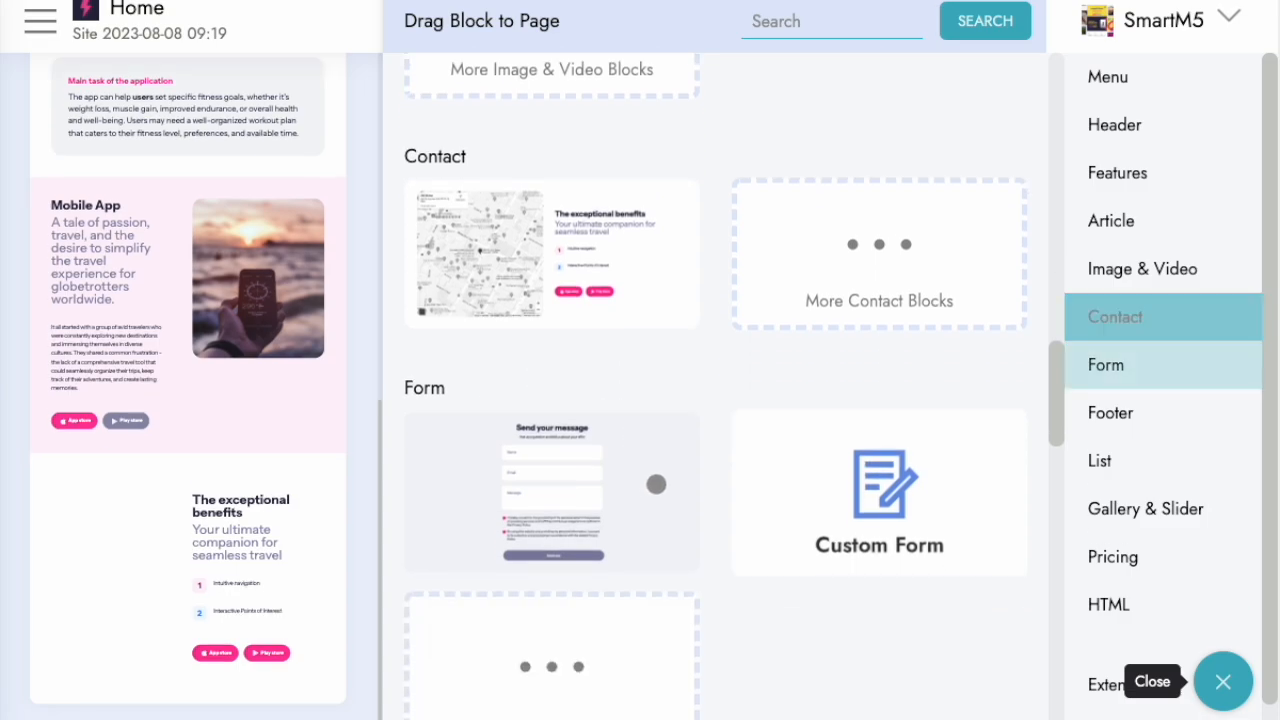
{"action": "scroll", "coordinate": [669, 481], "scroll_direction": "up", "scroll_amount": 5}
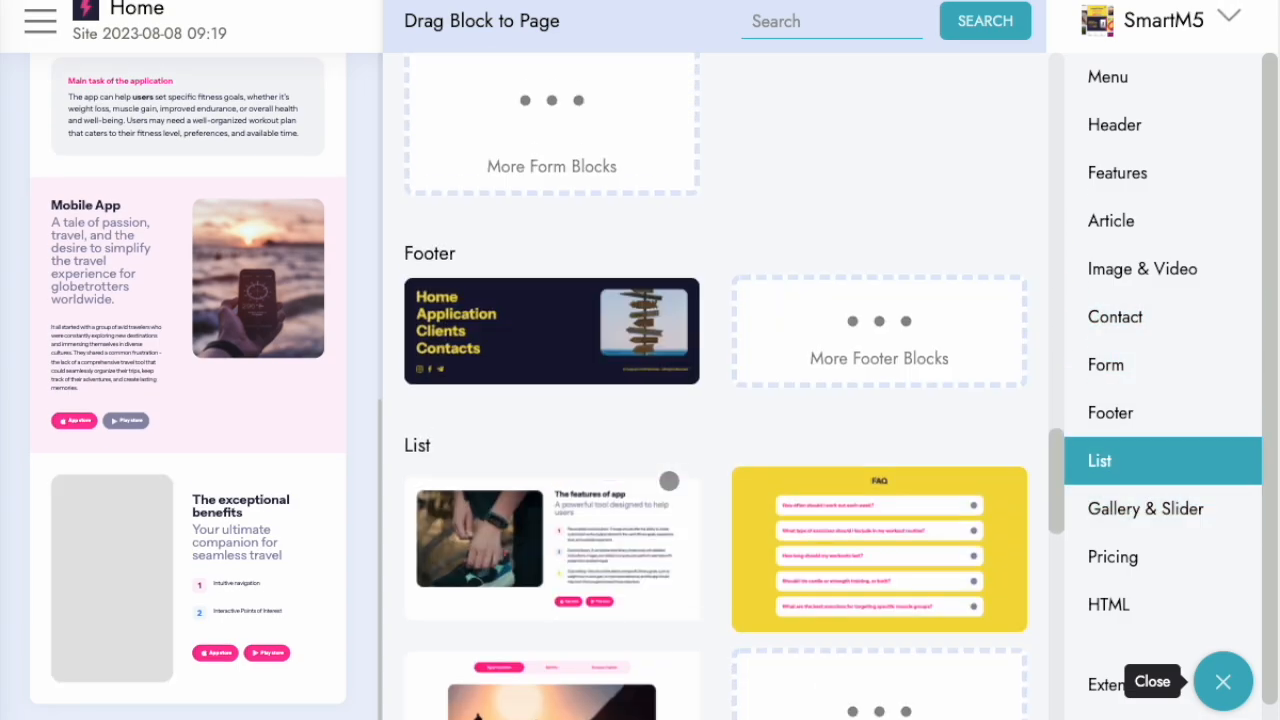
{"action": "left_click_drag", "start_coordinate": [573, 492], "coordinate": [271, 689]}
Step: Insert the yellow FAQ list block and the tabbed Egypt Expedition list block above the footer
{"action": "scroll", "coordinate": [687, 527], "scroll_direction": "down", "scroll_amount": 2}
{"action": "scroll", "coordinate": [687, 527], "scroll_direction": "down", "scroll_amount": 3}
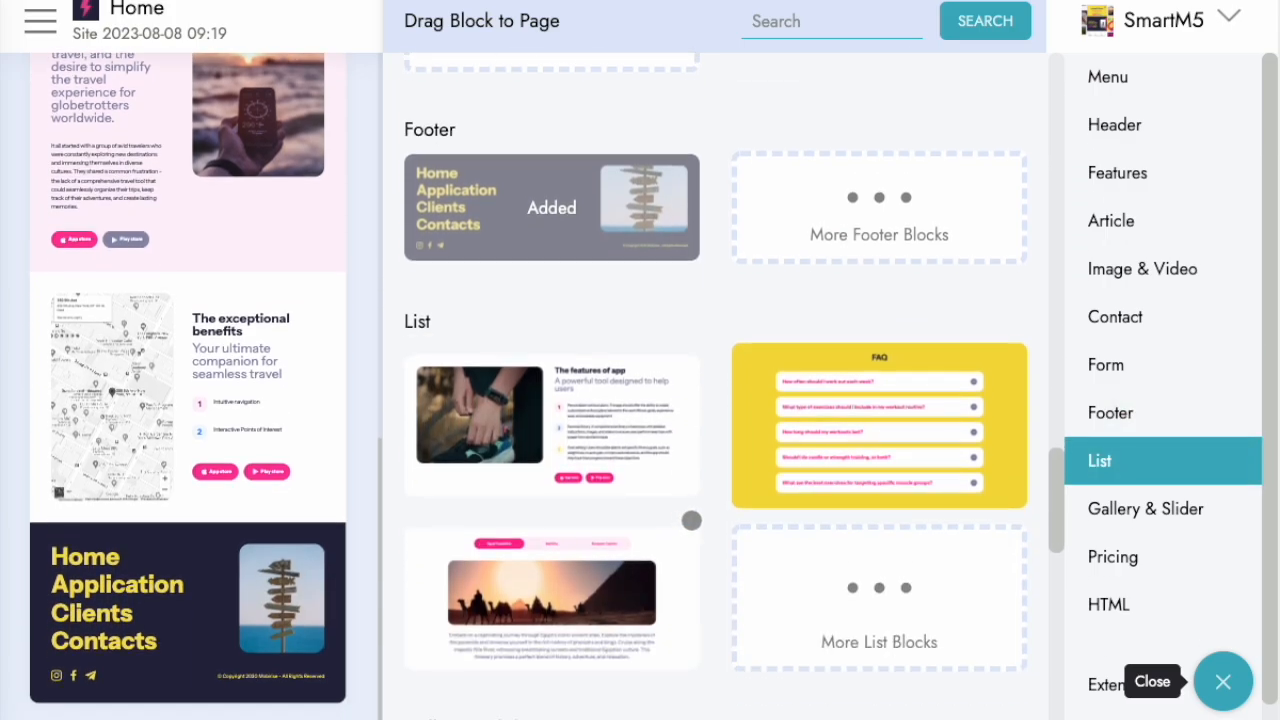
{"action": "left_click_drag", "start_coordinate": [806, 468], "coordinate": [363, 517]}
{"action": "left_click_drag", "start_coordinate": [549, 574], "coordinate": [329, 606]}
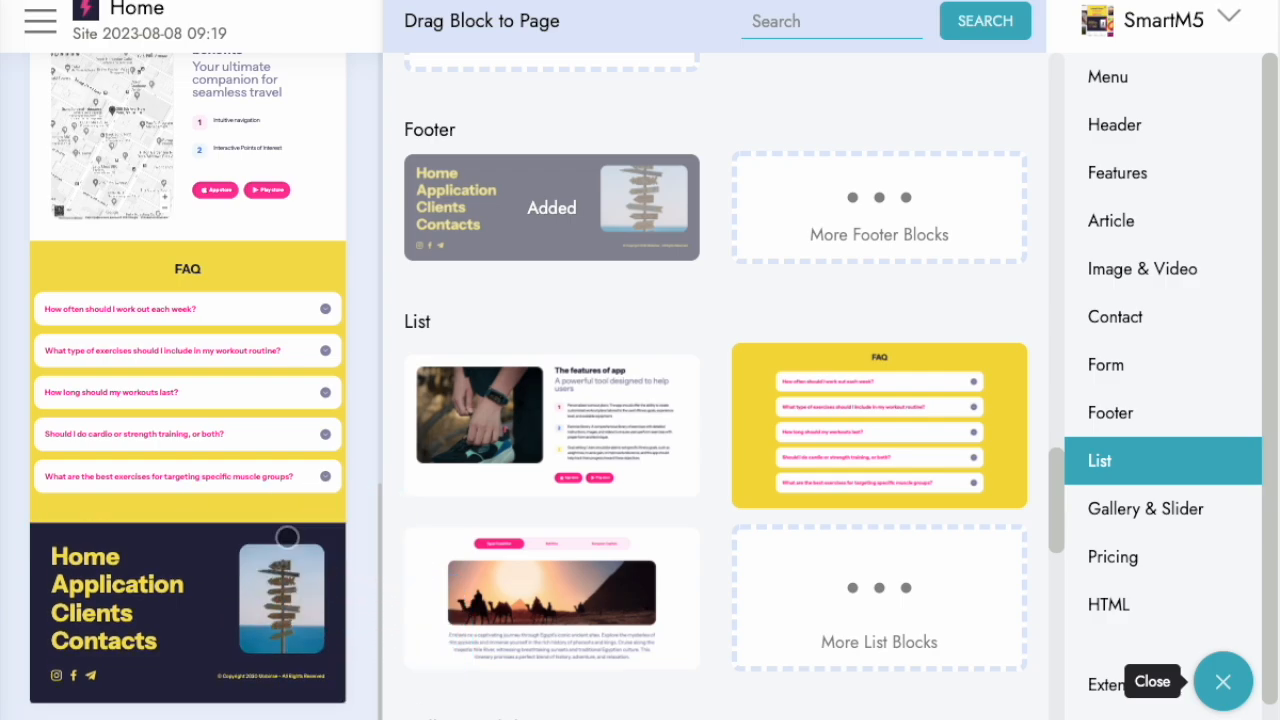
Step: Insert the yellow testimonials slider and the "Application prices" block with three plans above the footer
{"action": "scroll", "coordinate": [610, 518], "scroll_direction": "down", "scroll_amount": 1}
{"action": "scroll", "coordinate": [610, 518], "scroll_direction": "down", "scroll_amount": 5}
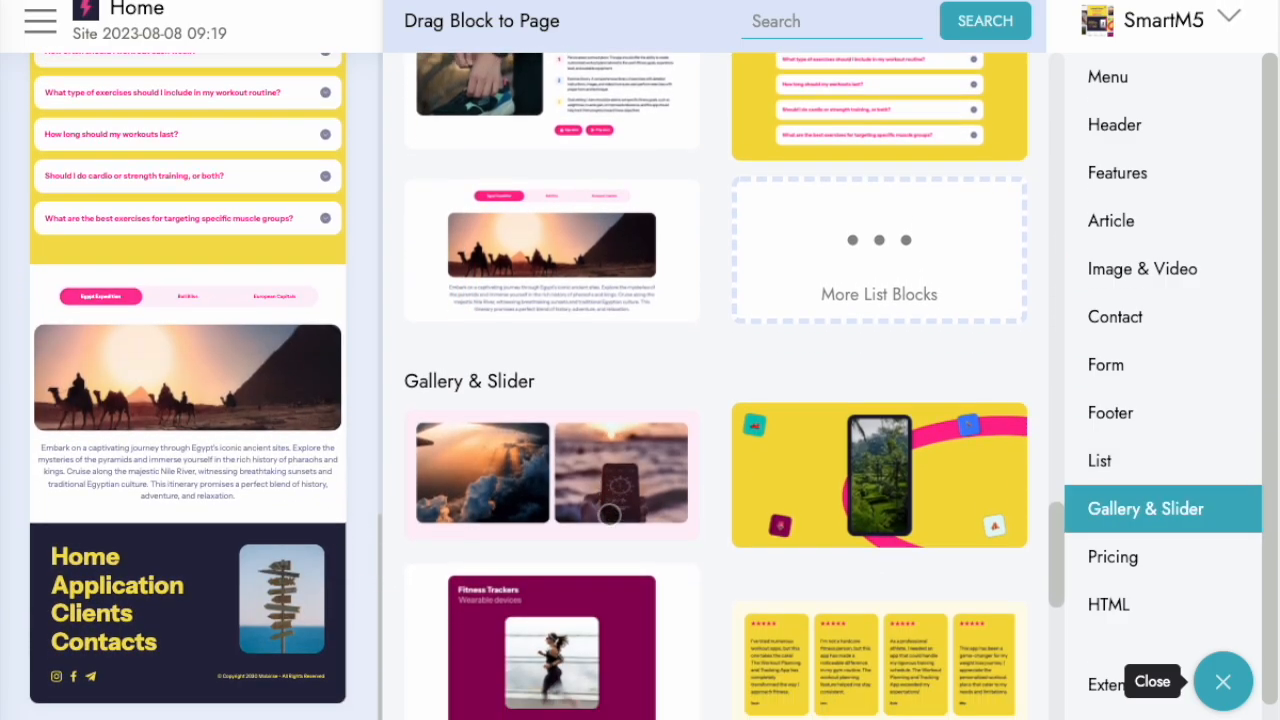
{"action": "left_click_drag", "start_coordinate": [836, 479], "coordinate": [209, 503]}
{"action": "scroll", "coordinate": [577, 434], "scroll_direction": "down", "scroll_amount": 4}
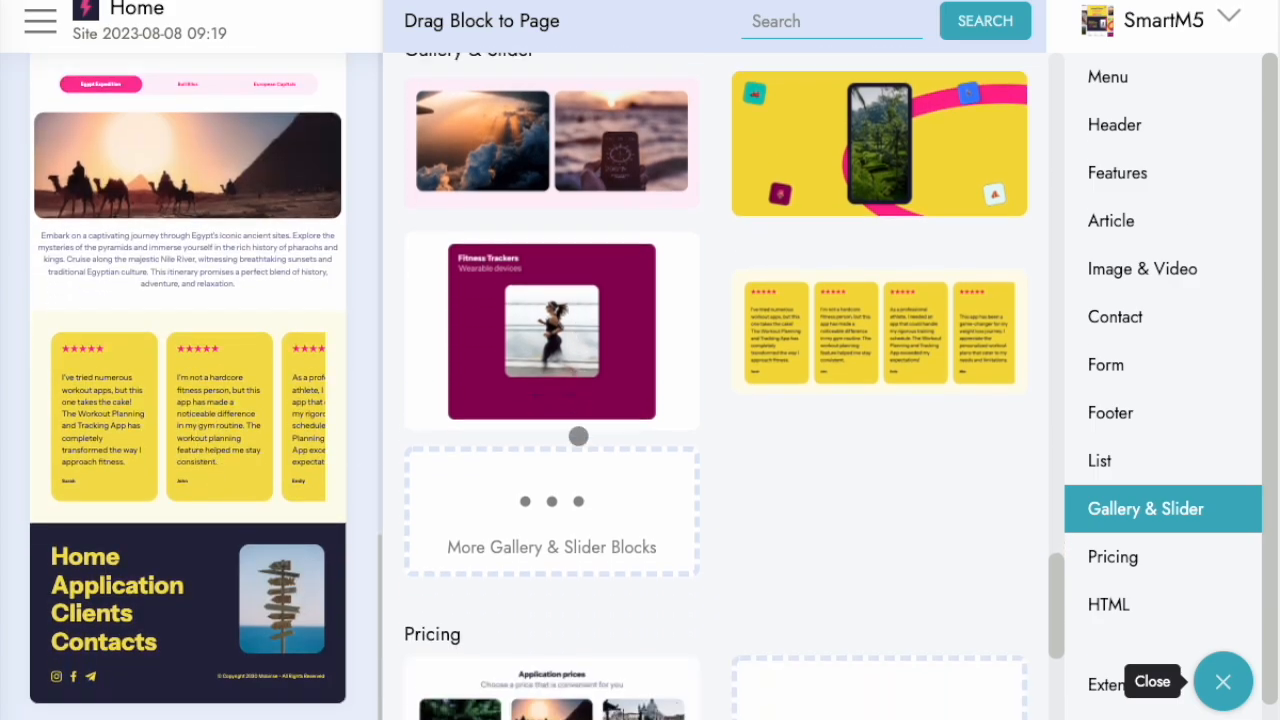
{"action": "left_click_drag", "start_coordinate": [577, 514], "coordinate": [269, 508]}
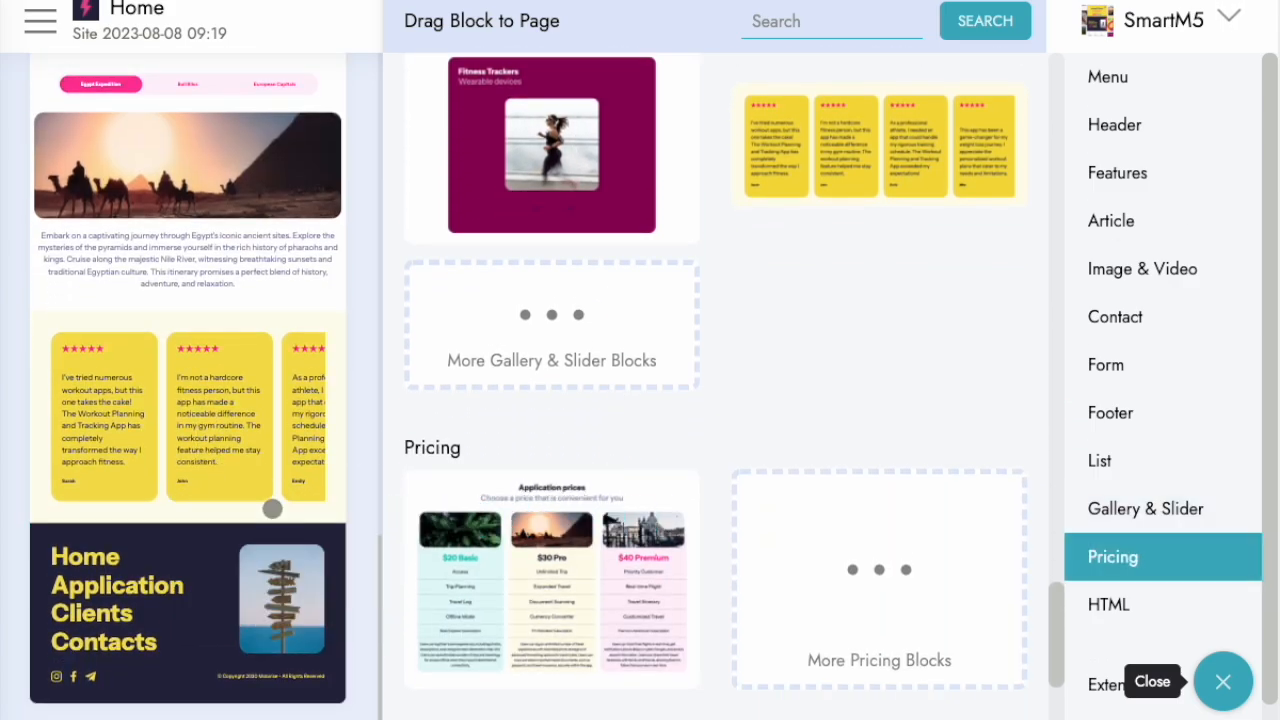
{"action": "scroll", "coordinate": [590, 484], "scroll_direction": "down", "scroll_amount": 4}
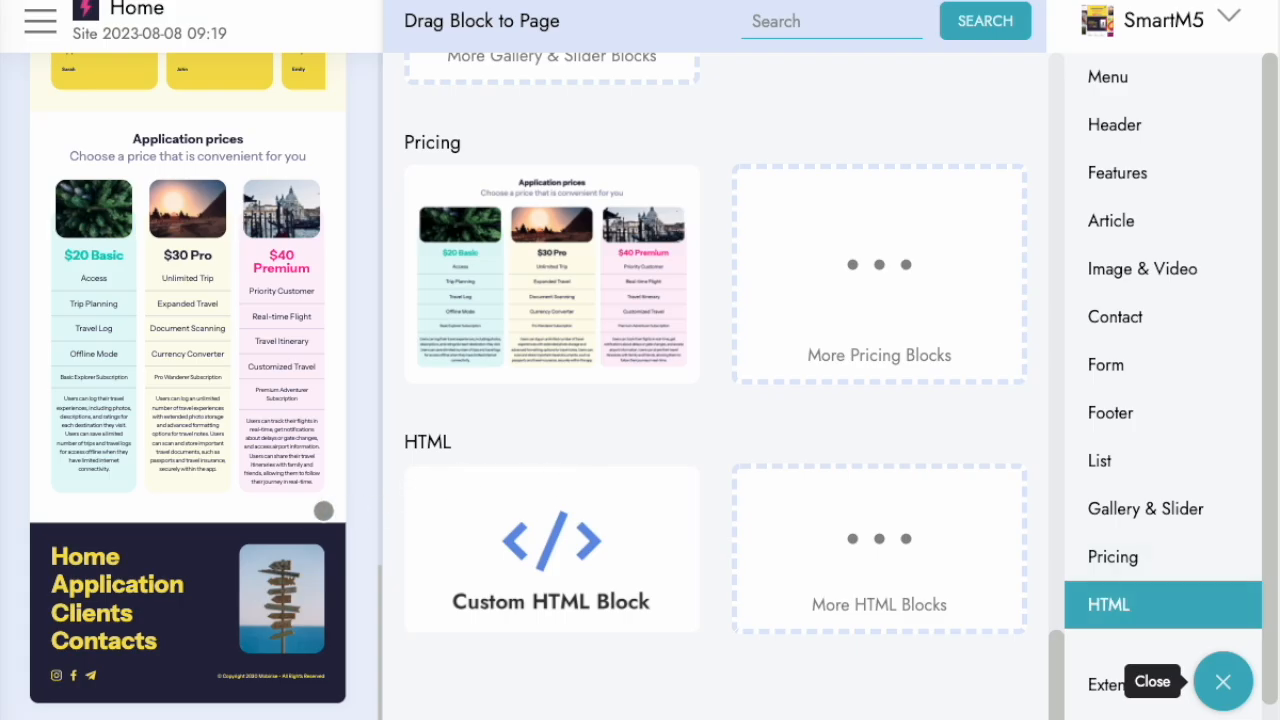
{"action": "left_click", "coordinate": [323, 512]}
Step: Close the block library and remove the Contacts item from the site's navigation menu
{"action": "scroll", "coordinate": [634, 523], "scroll_direction": "down", "scroll_amount": 10}
{"action": "scroll", "coordinate": [686, 390], "scroll_direction": "up", "scroll_amount": 20}
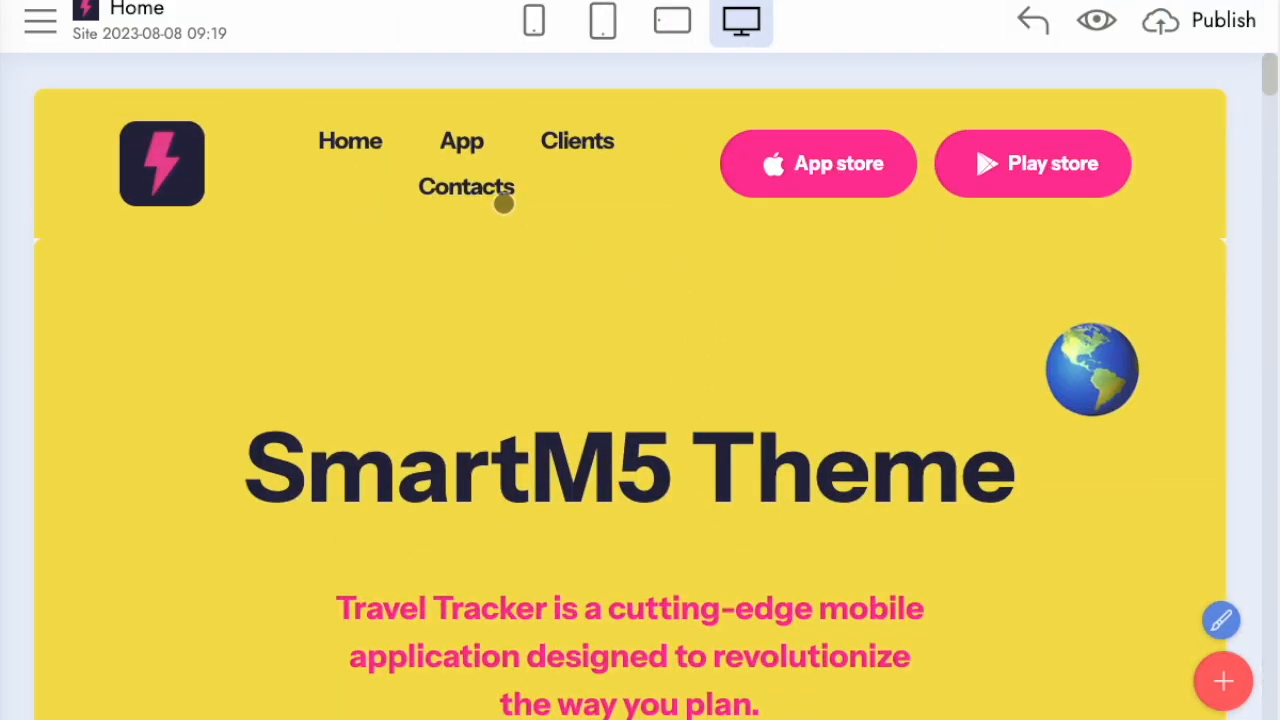
{"action": "left_click", "coordinate": [503, 237]}
{"action": "left_click", "coordinate": [688, 140]}
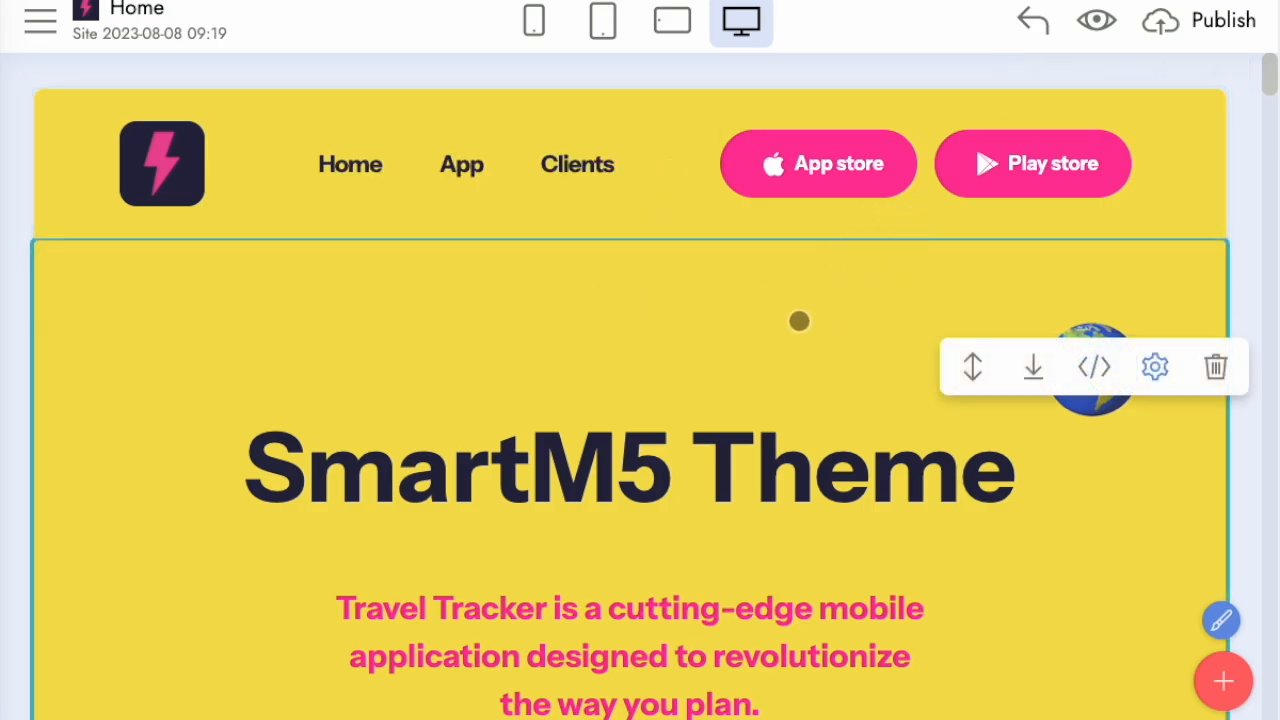
Step: Review the size, show/hide and background parameters of the SmartM5 Theme header block
{"action": "scroll", "coordinate": [800, 321], "scroll_direction": "down", "scroll_amount": 2}
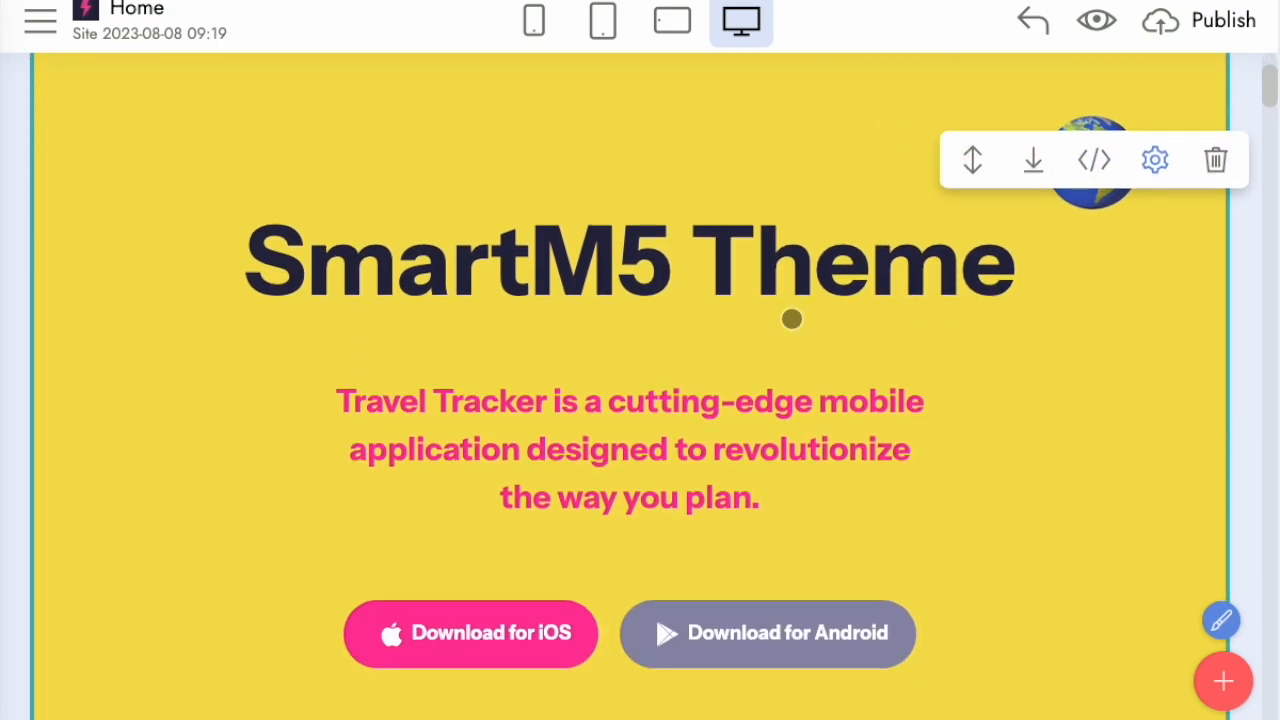
{"action": "left_click", "coordinate": [1155, 153]}
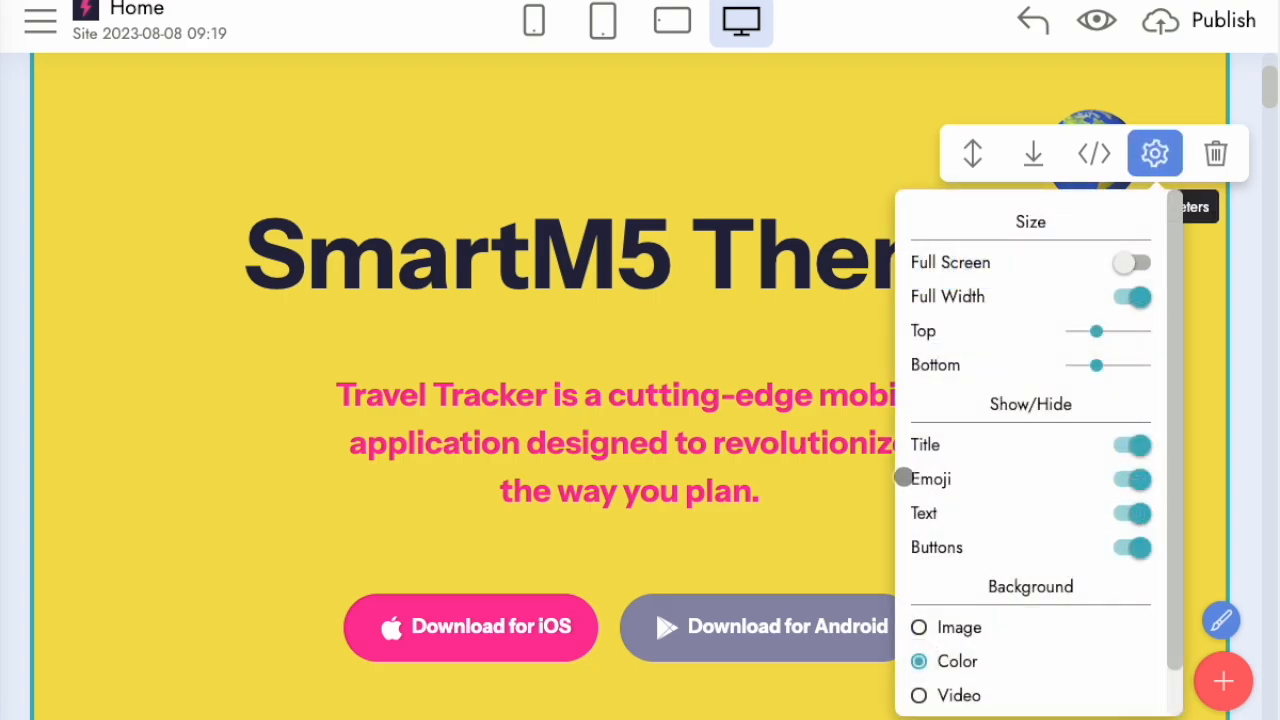
{"action": "scroll", "coordinate": [266, 406], "scroll_direction": "down", "scroll_amount": 2}
{"action": "left_click", "coordinate": [223, 374]}
{"action": "scroll", "coordinate": [560, 351], "scroll_direction": "down", "scroll_amount": 4}
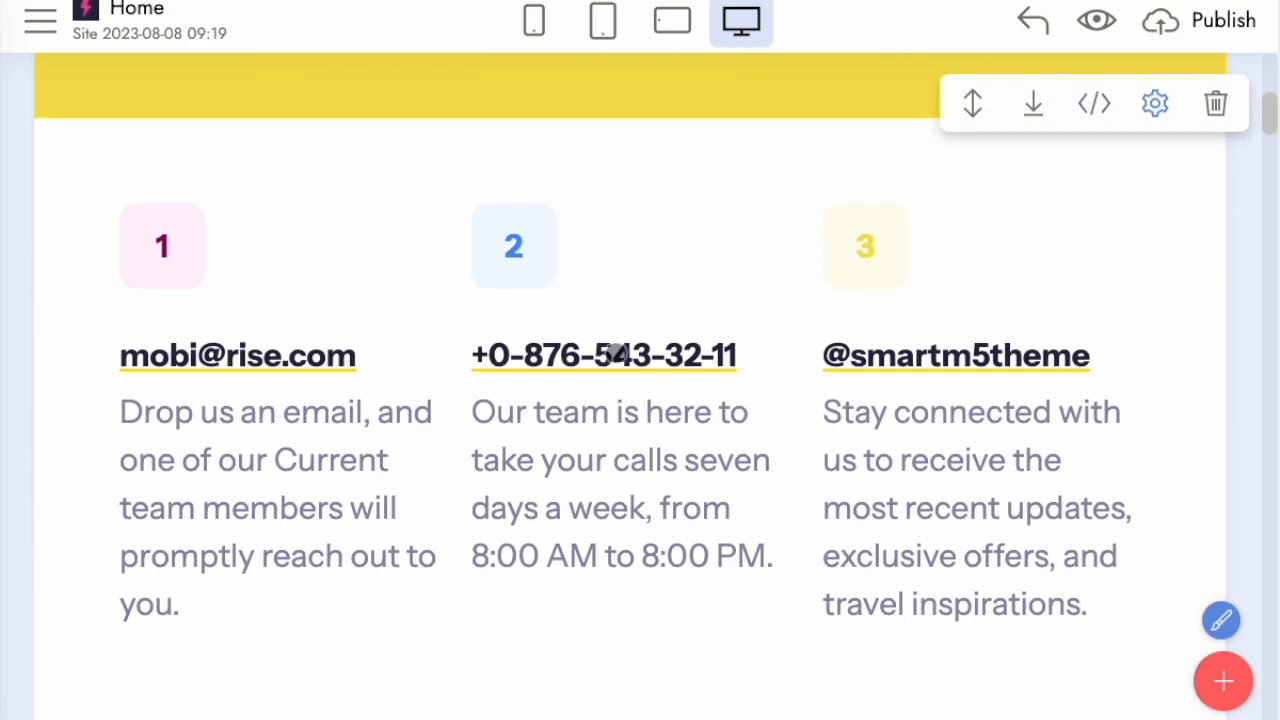
{"action": "scroll", "coordinate": [615, 352], "scroll_direction": "down", "scroll_amount": 1}
{"action": "left_click", "coordinate": [875, 178]}
{"action": "scroll", "coordinate": [897, 211], "scroll_direction": "up", "scroll_amount": 1}
{"action": "left_click", "coordinate": [1054, 249]}
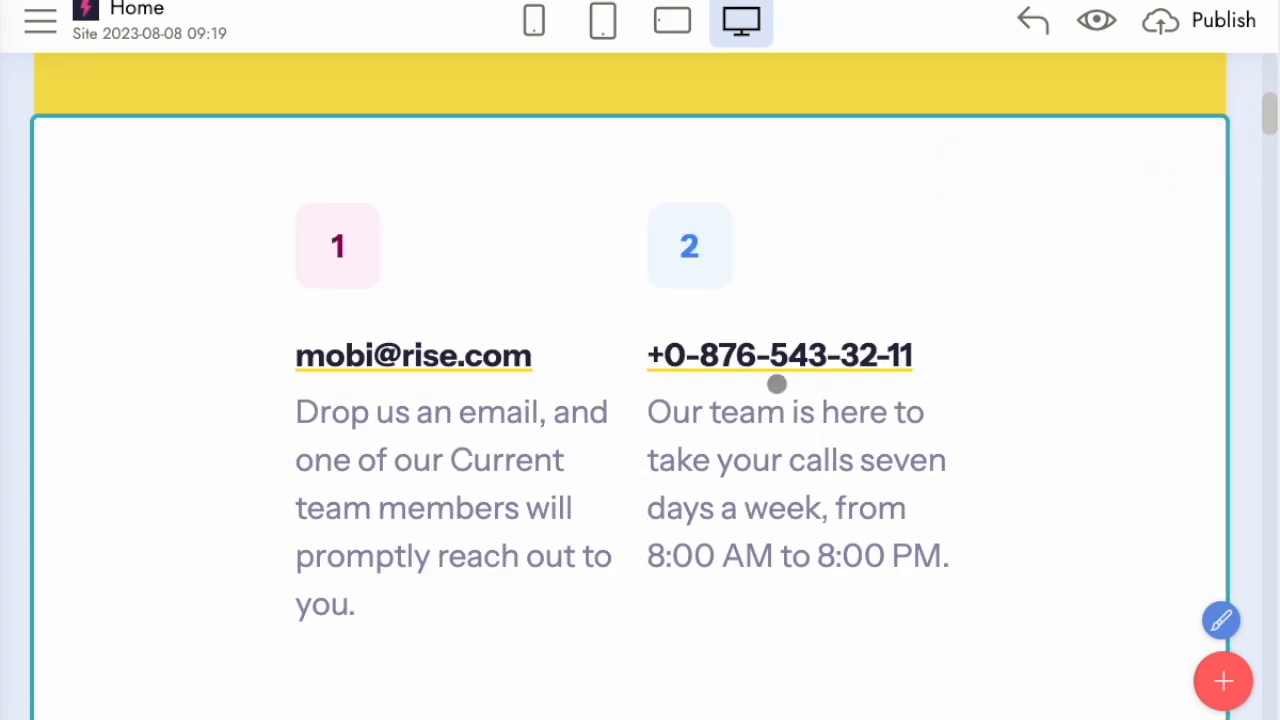
Step: Place the phone contact card before the e-mail card and renumber them 1 and 2
{"action": "scroll", "coordinate": [1029, 383], "scroll_direction": "down", "scroll_amount": 5}
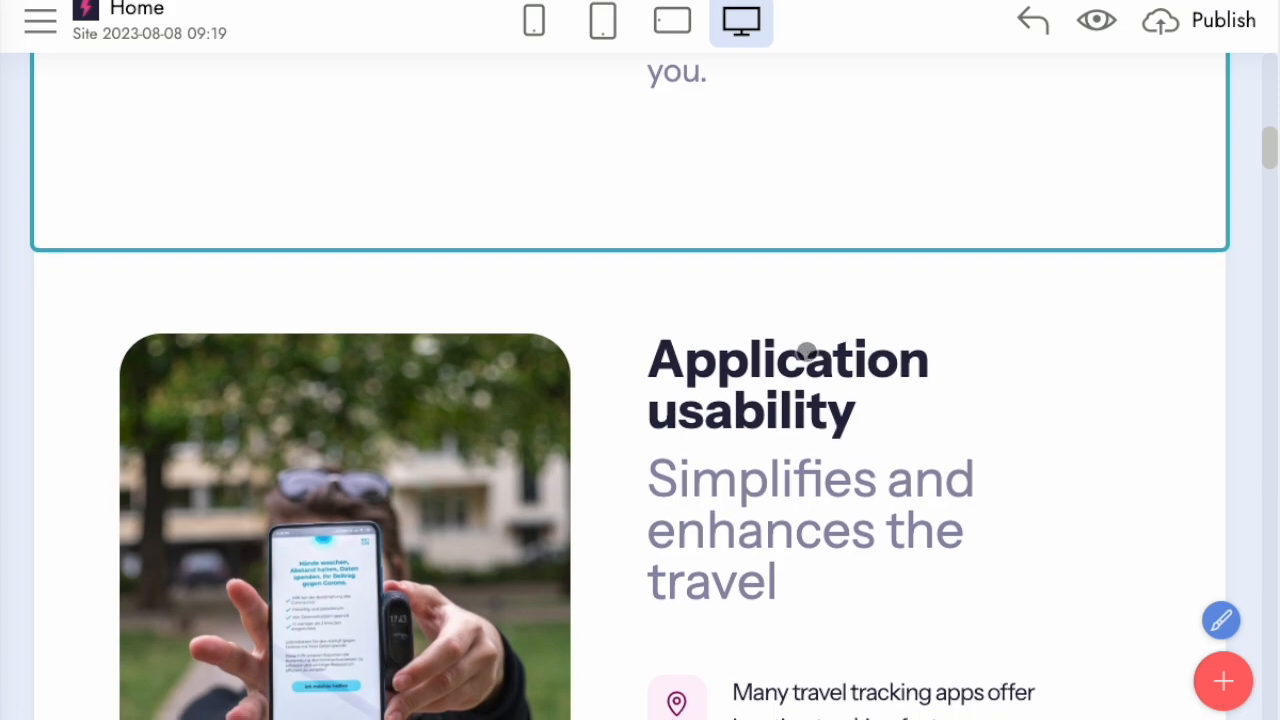
{"action": "scroll", "coordinate": [806, 350], "scroll_direction": "up", "scroll_amount": 4}
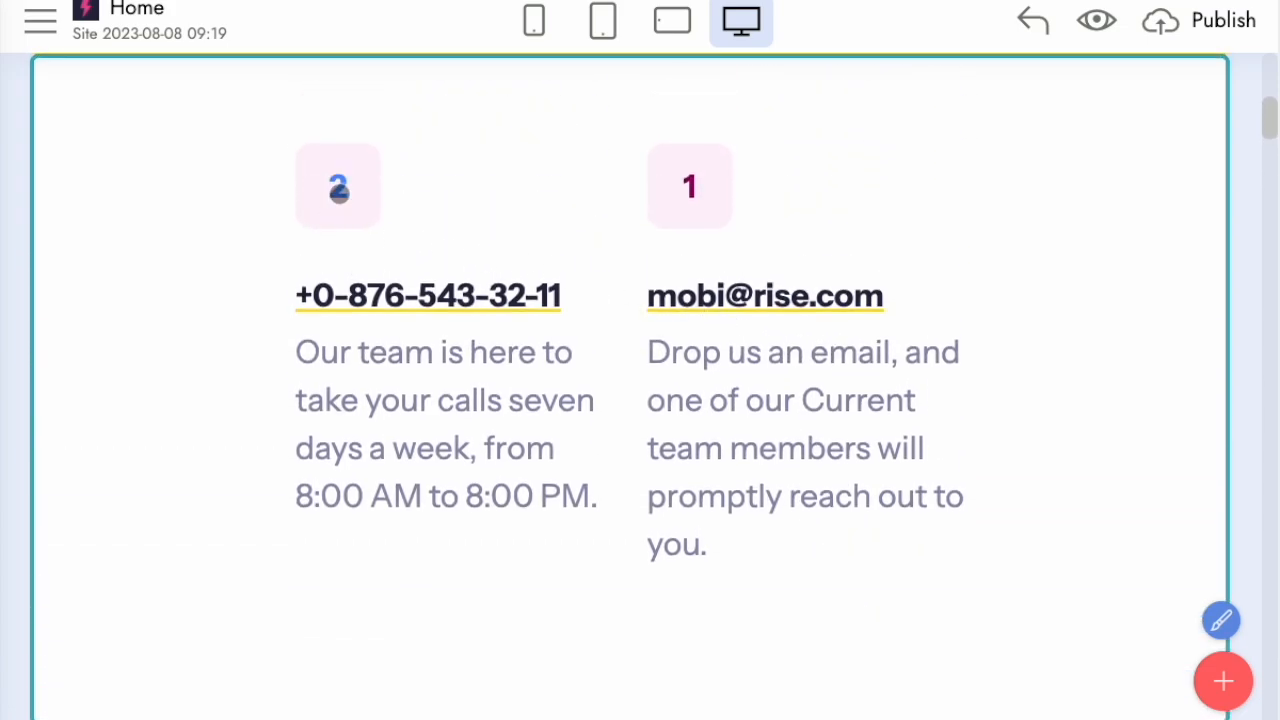
{"action": "left_click", "coordinate": [339, 190]}
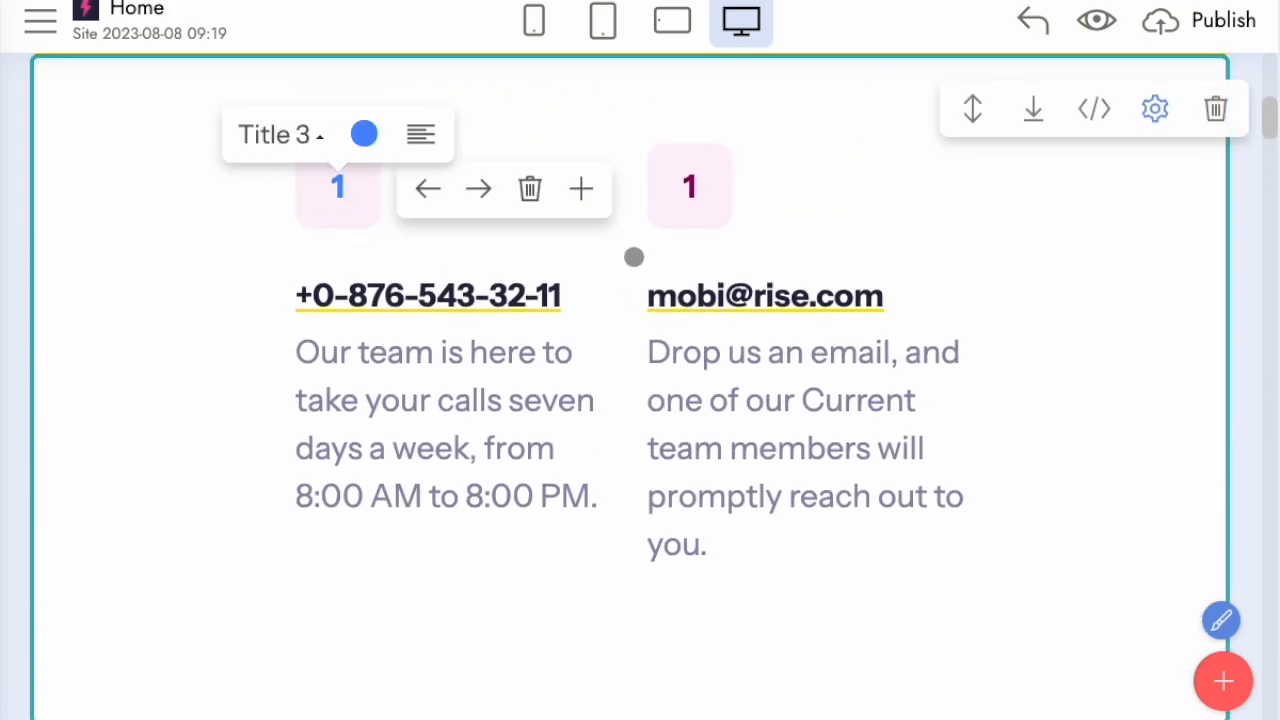
{"action": "left_click", "coordinate": [702, 182]}
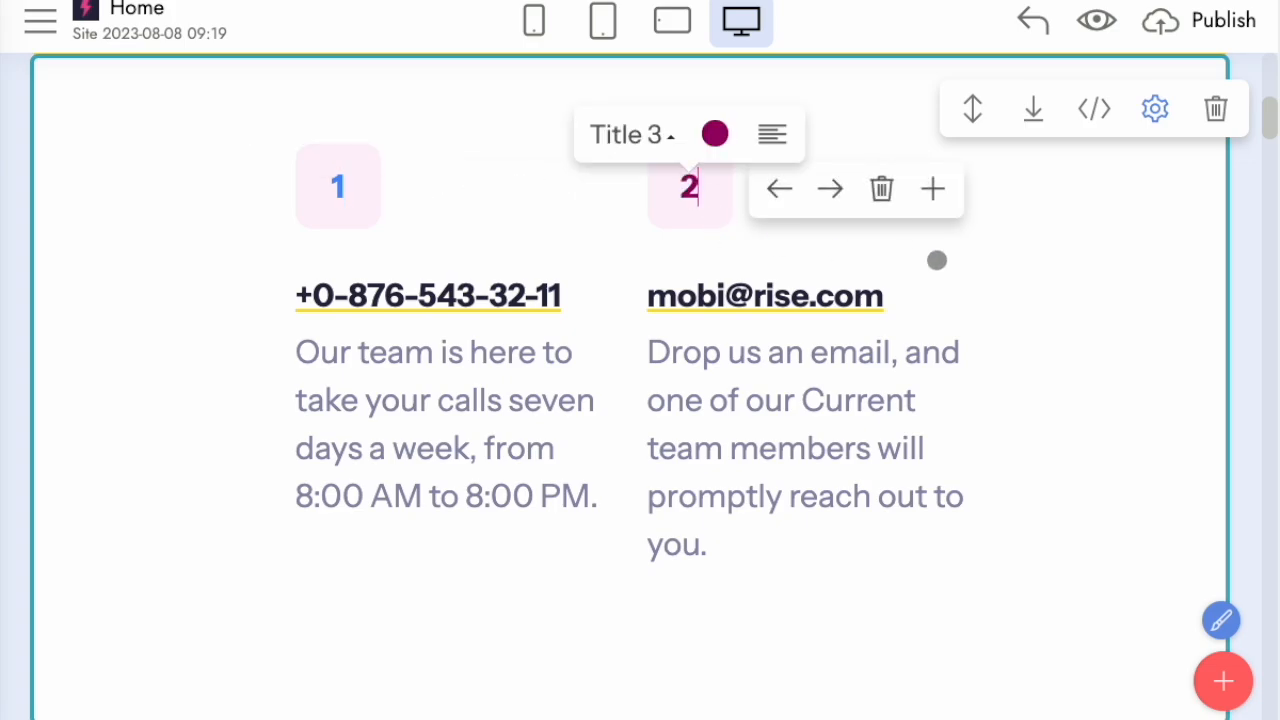
Step: Delete the list item about offline functionality from the Application usability block
{"action": "scroll", "coordinate": [571, 414], "scroll_direction": "down", "scroll_amount": 7}
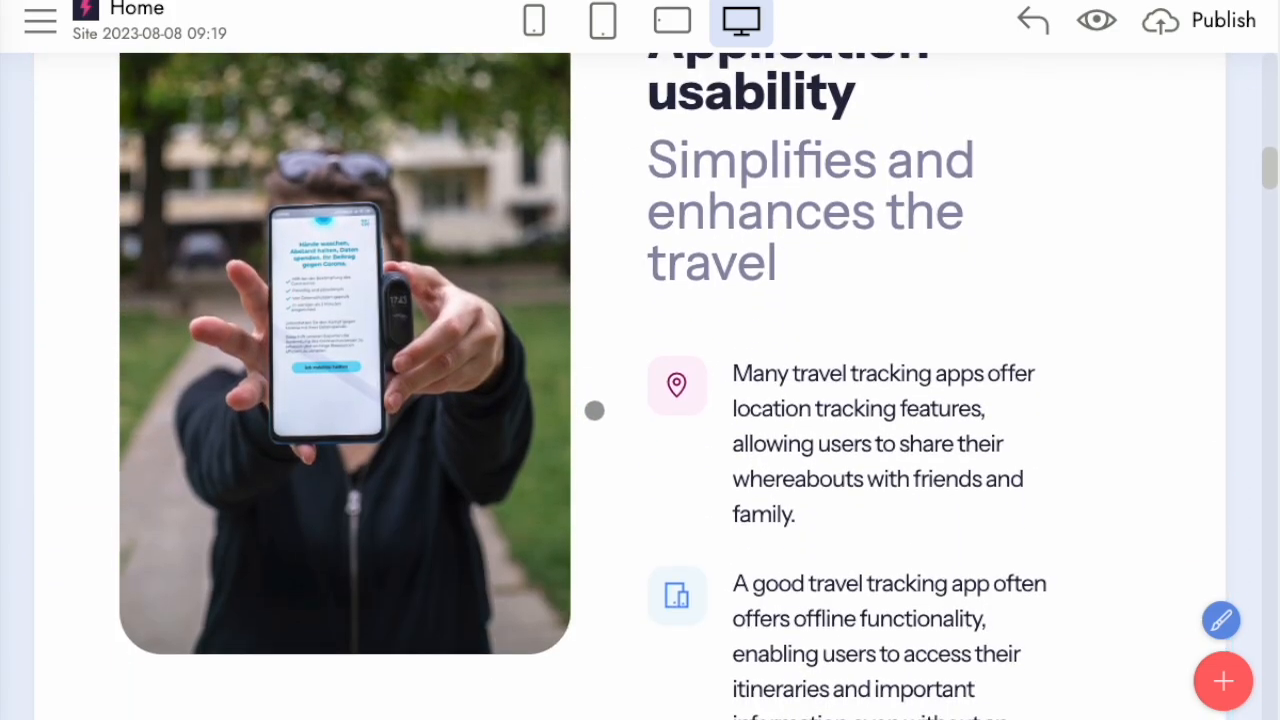
{"action": "scroll", "coordinate": [585, 407], "scroll_direction": "up", "scroll_amount": 2}
{"action": "scroll", "coordinate": [585, 407], "scroll_direction": "down", "scroll_amount": 4}
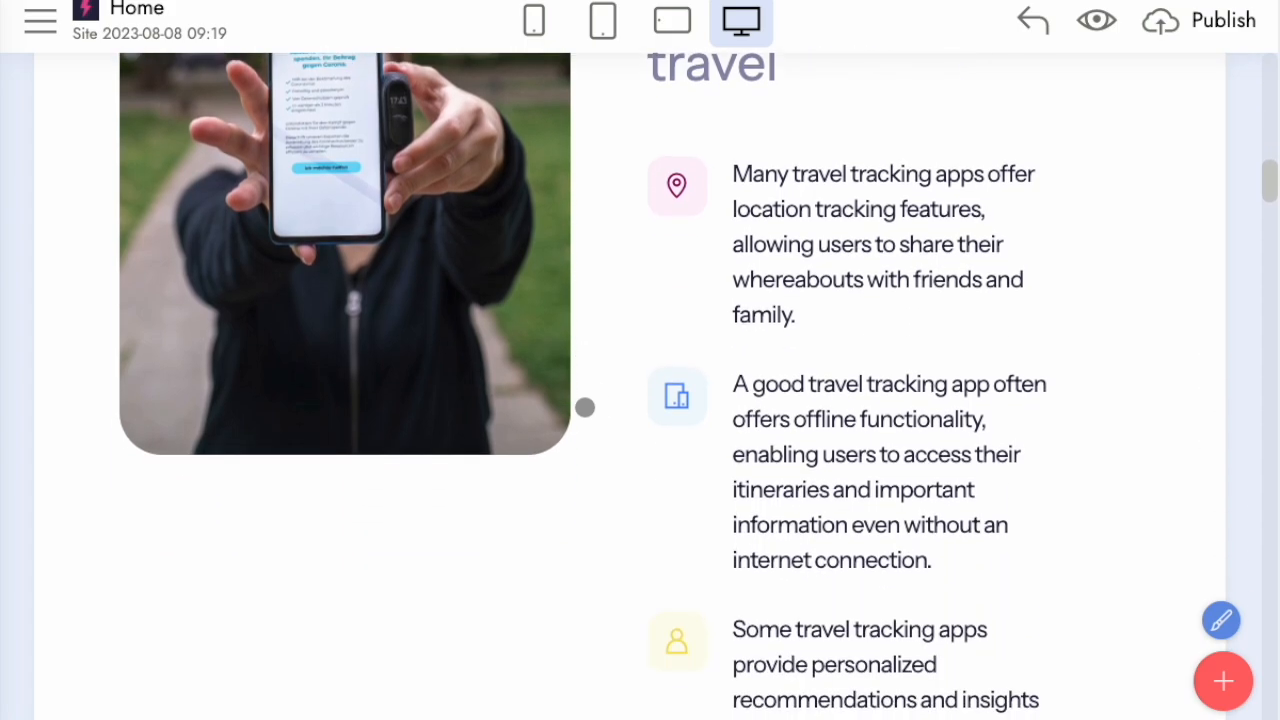
{"action": "mouse_move", "coordinate": [624, 435]}
{"action": "left_click_drag", "start_coordinate": [733, 645], "coordinate": [840, 634]}
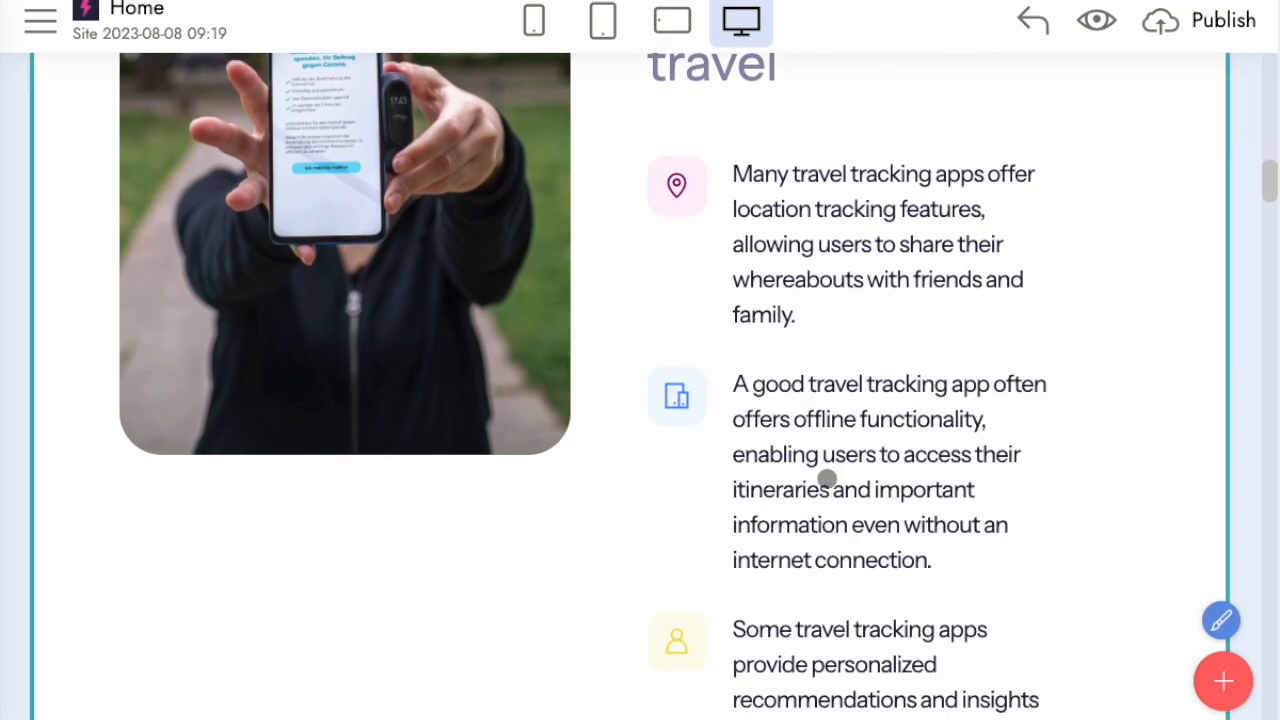
{"action": "left_click", "coordinate": [952, 415]}
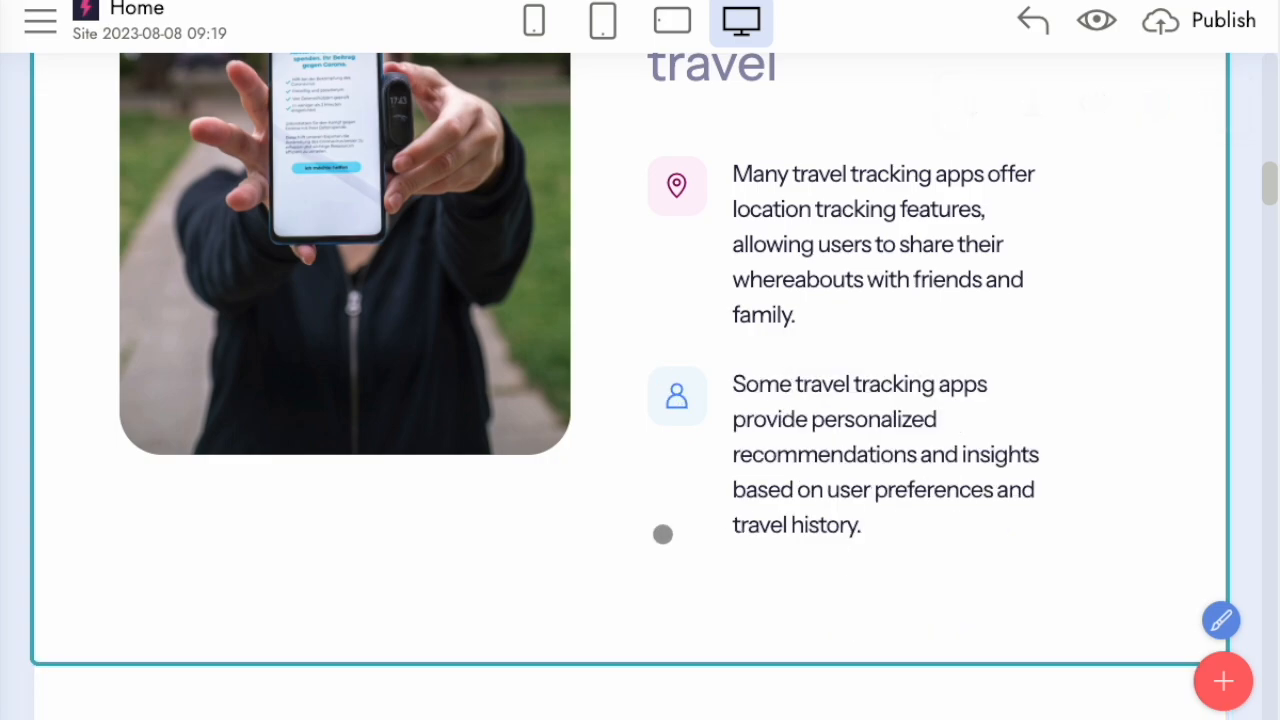
Step: Center-align the "Application usability" title and its subtitle "Simplifies and enhances the travel"
{"action": "scroll", "coordinate": [439, 605], "scroll_direction": "up", "scroll_amount": 5}
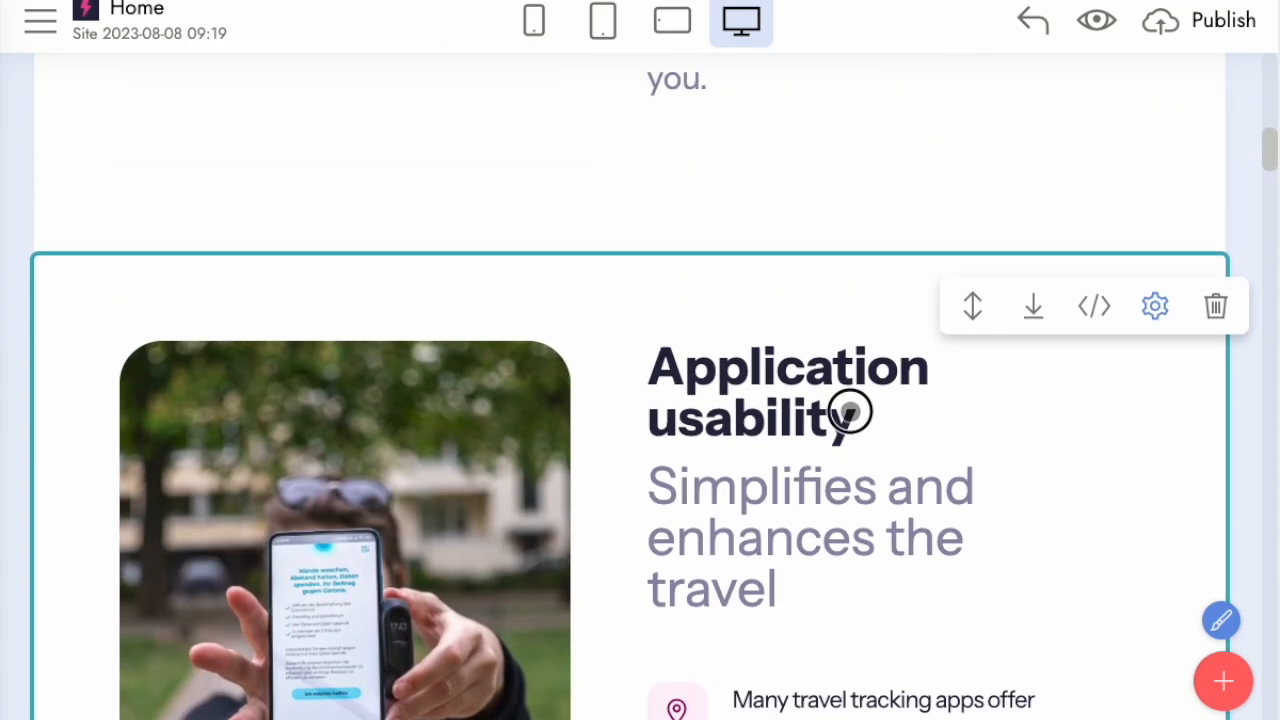
{"action": "left_click", "coordinate": [849, 412]}
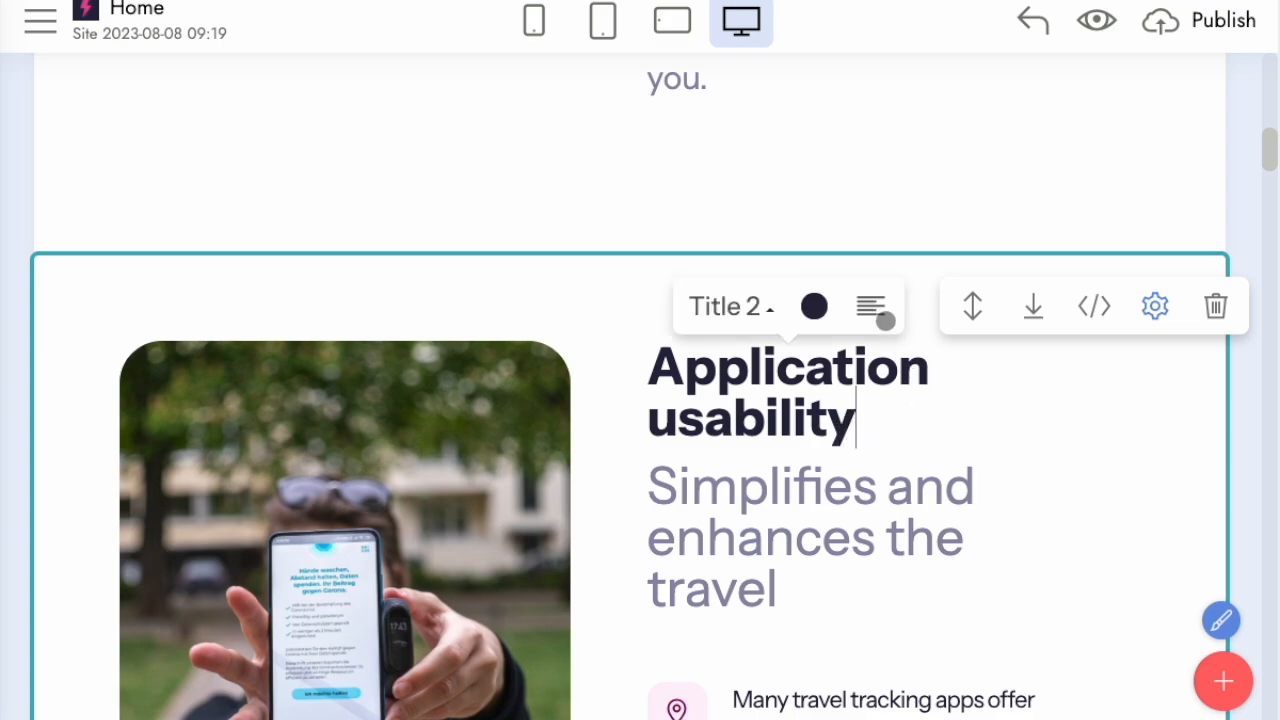
{"action": "left_click", "coordinate": [870, 306]}
{"action": "left_click", "coordinate": [860, 516]}
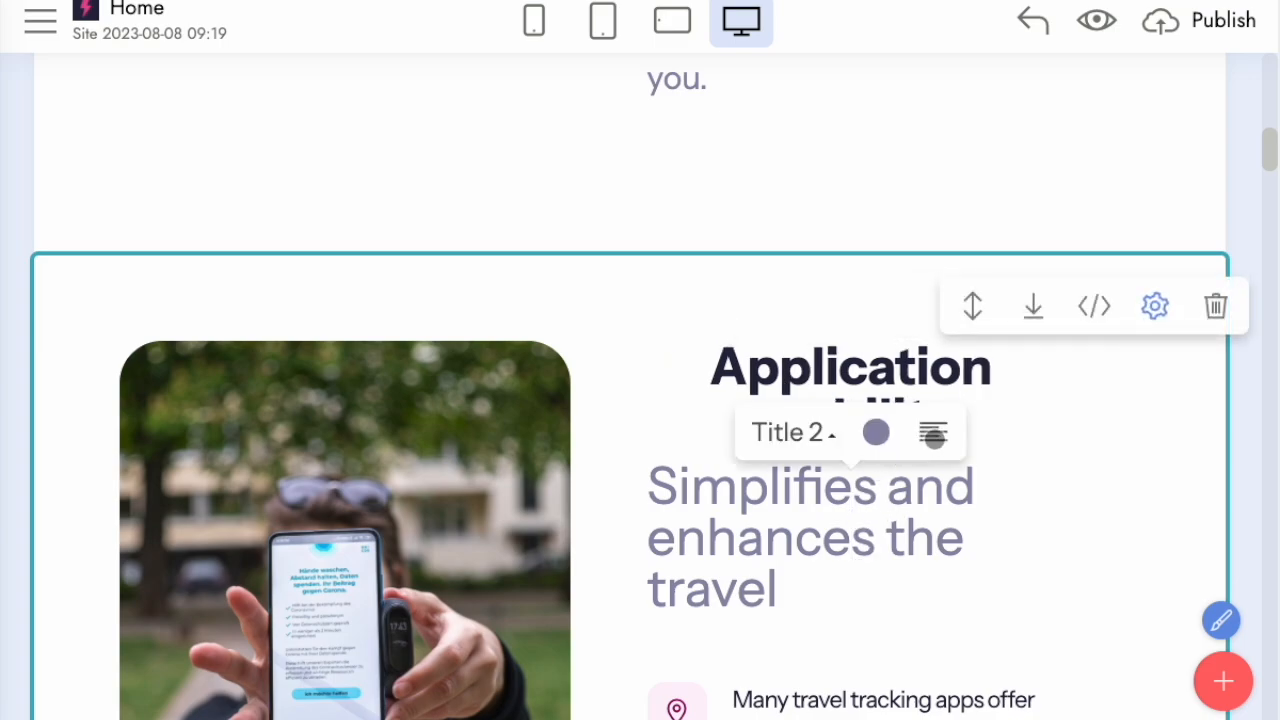
{"action": "left_click", "coordinate": [933, 438]}
{"action": "left_click", "coordinate": [909, 603]}
Step: Set the card background of the "Main task of the application" block to light pink
{"action": "scroll", "coordinate": [688, 597], "scroll_direction": "down", "scroll_amount": 5}
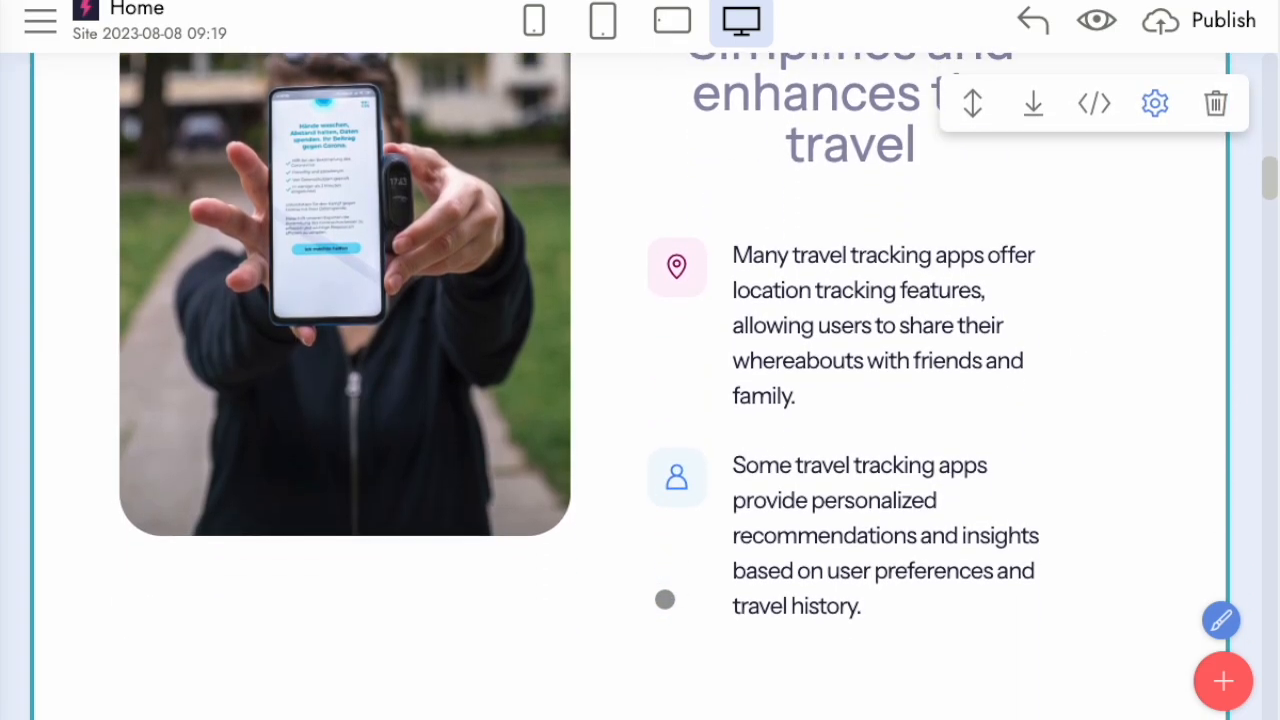
{"action": "scroll", "coordinate": [666, 599], "scroll_direction": "down", "scroll_amount": 8}
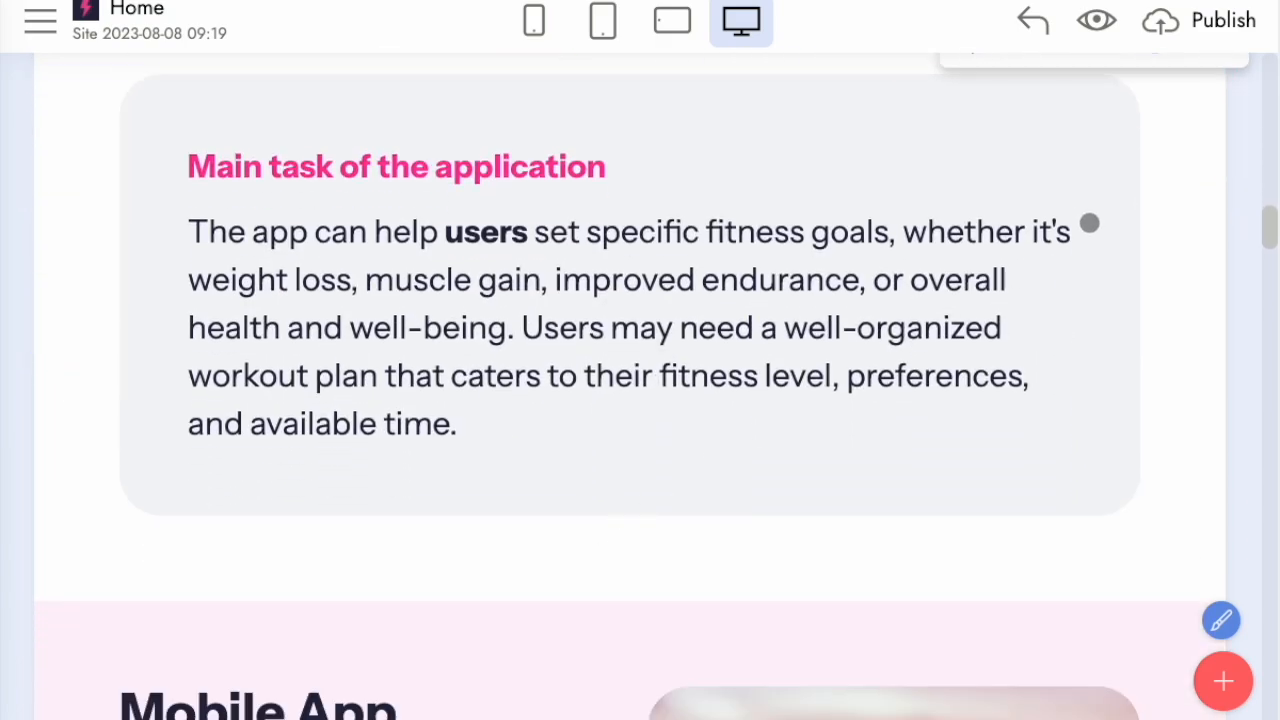
{"action": "scroll", "coordinate": [1089, 224], "scroll_direction": "up", "scroll_amount": 3}
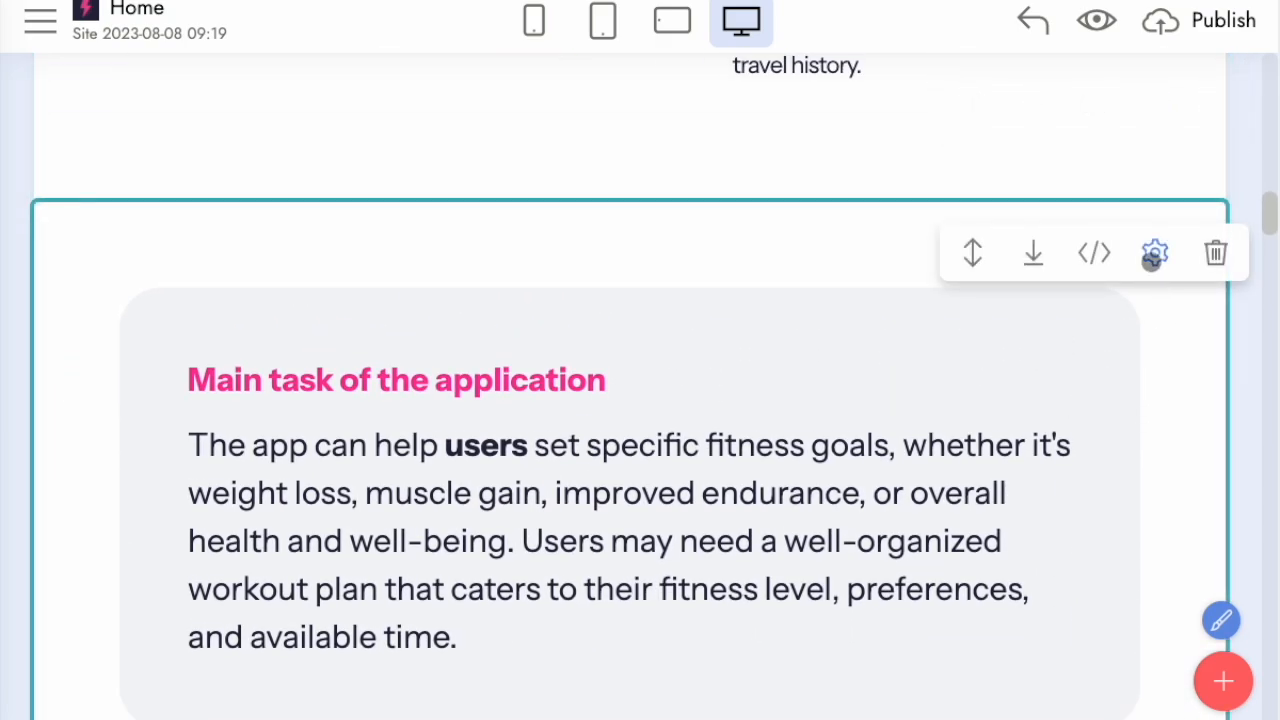
{"action": "left_click", "coordinate": [1153, 256]}
{"action": "left_click", "coordinate": [1137, 624]}
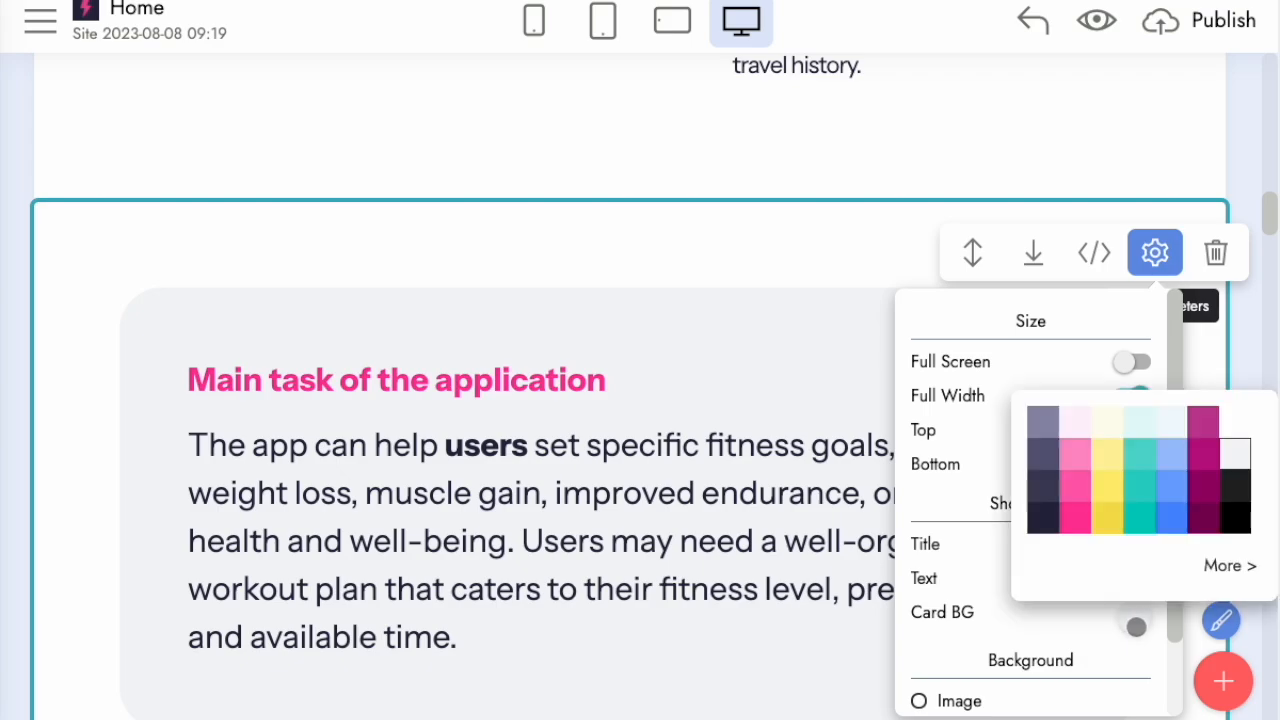
{"action": "left_click", "coordinate": [660, 268]}
{"action": "left_click", "coordinate": [693, 373]}
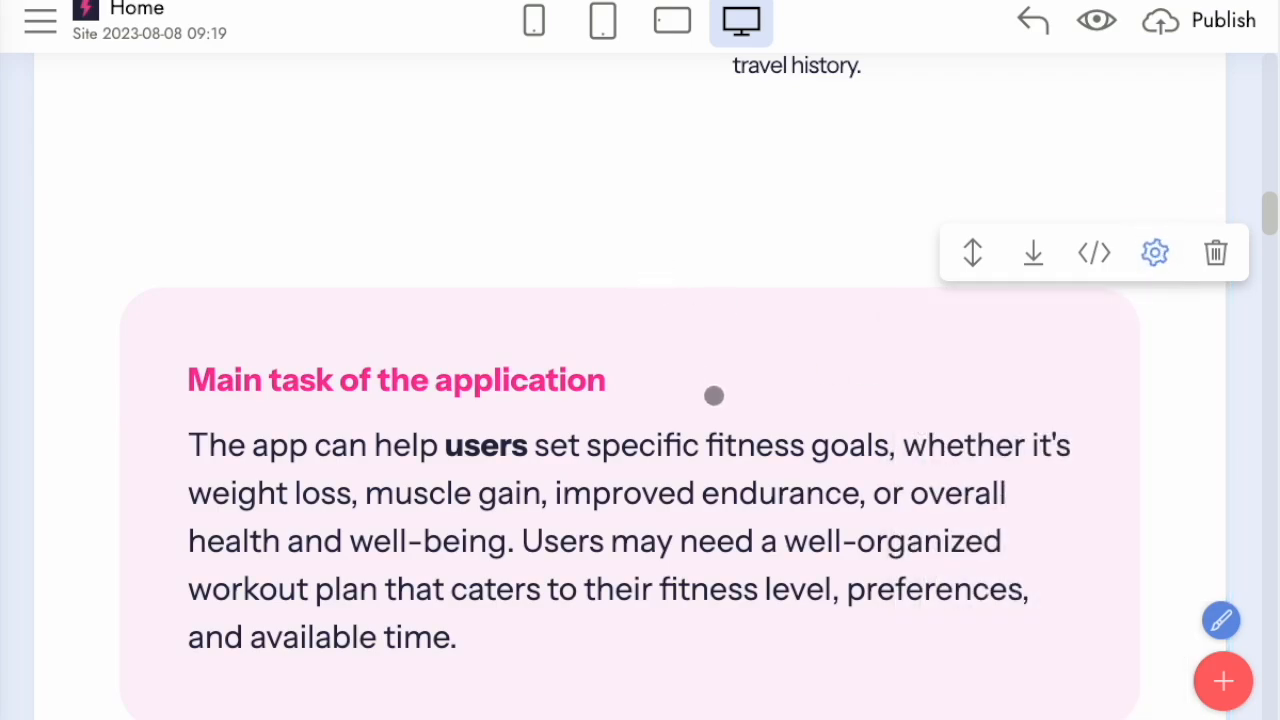
Step: Center-align the "Mobile App" title and the subtitle about passion and travel beneath it
{"action": "scroll", "coordinate": [718, 394], "scroll_direction": "down", "scroll_amount": 8}
{"action": "scroll", "coordinate": [722, 397], "scroll_direction": "down", "scroll_amount": 3}
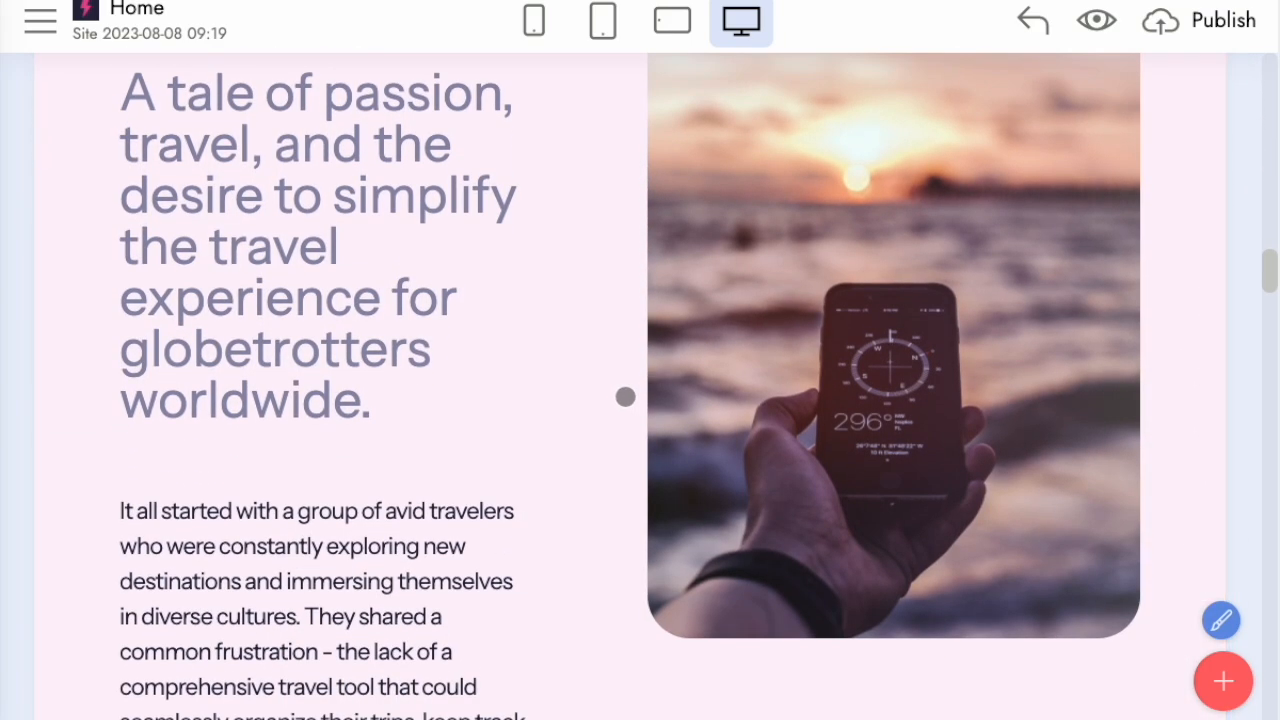
{"action": "scroll", "coordinate": [565, 400], "scroll_direction": "up", "scroll_amount": 2}
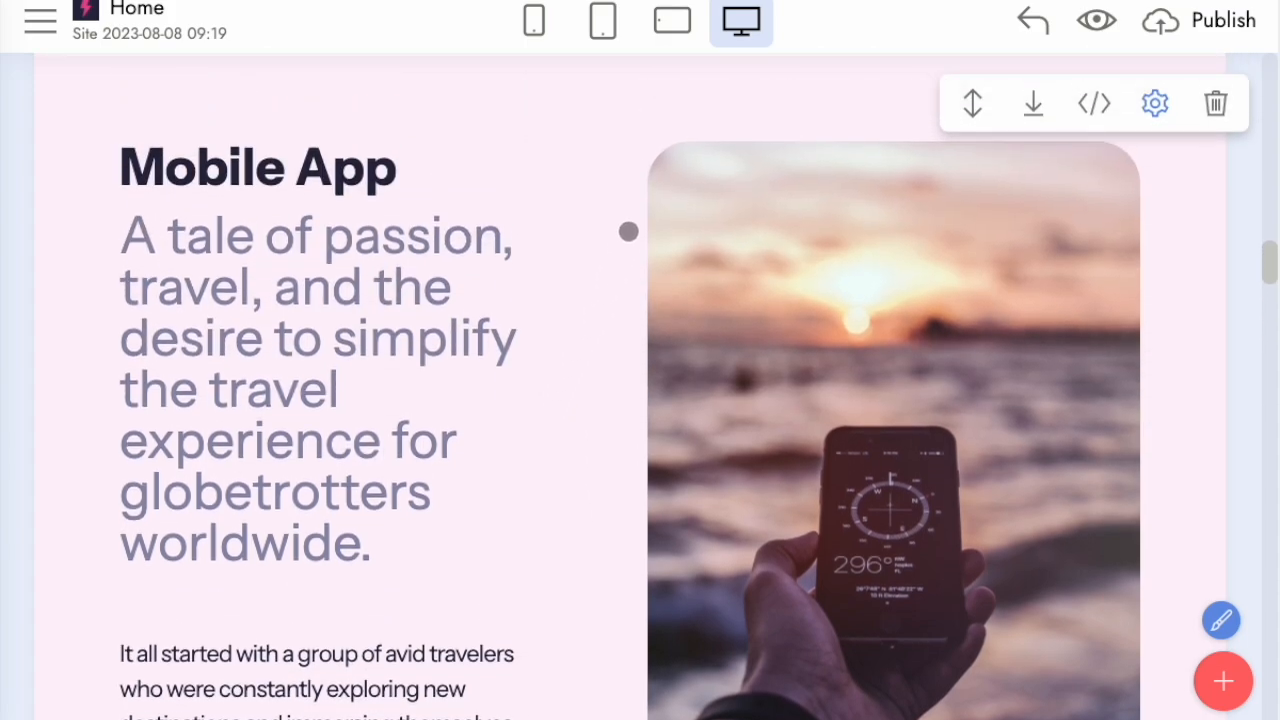
{"action": "left_click", "coordinate": [390, 175]}
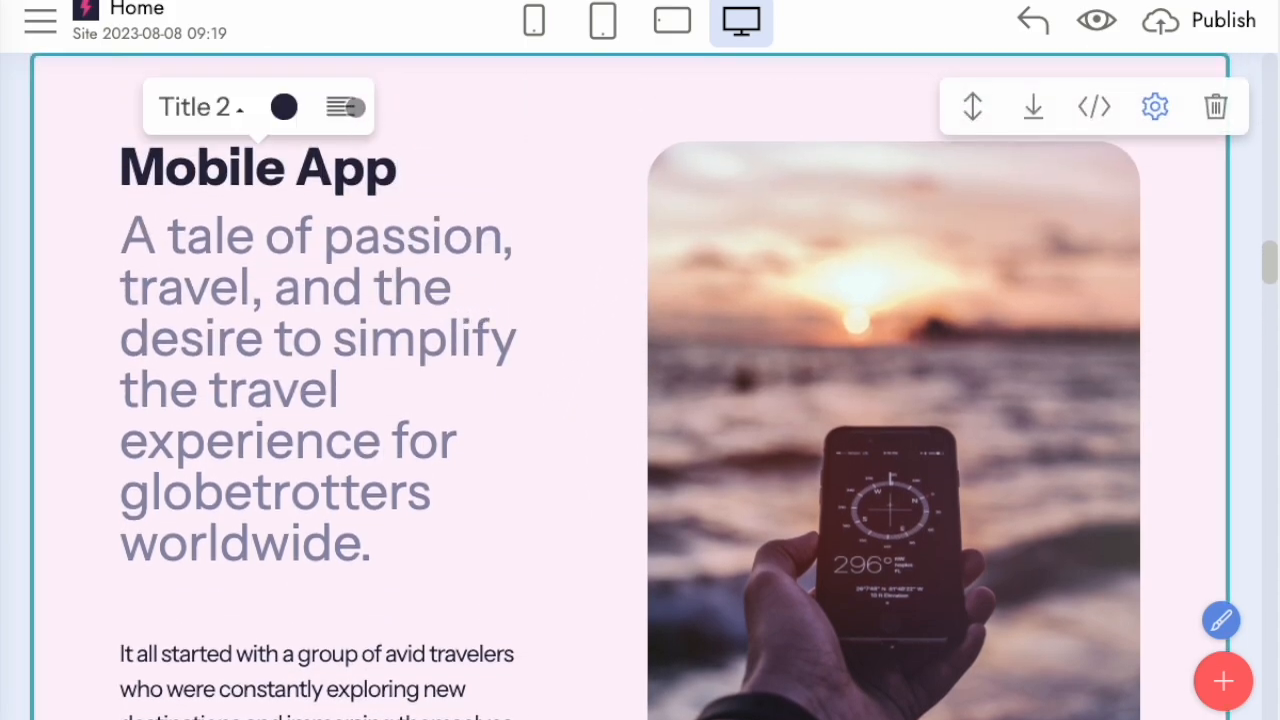
{"action": "left_click", "coordinate": [345, 107]}
{"action": "left_click", "coordinate": [445, 250]}
{"action": "left_click", "coordinate": [406, 183]}
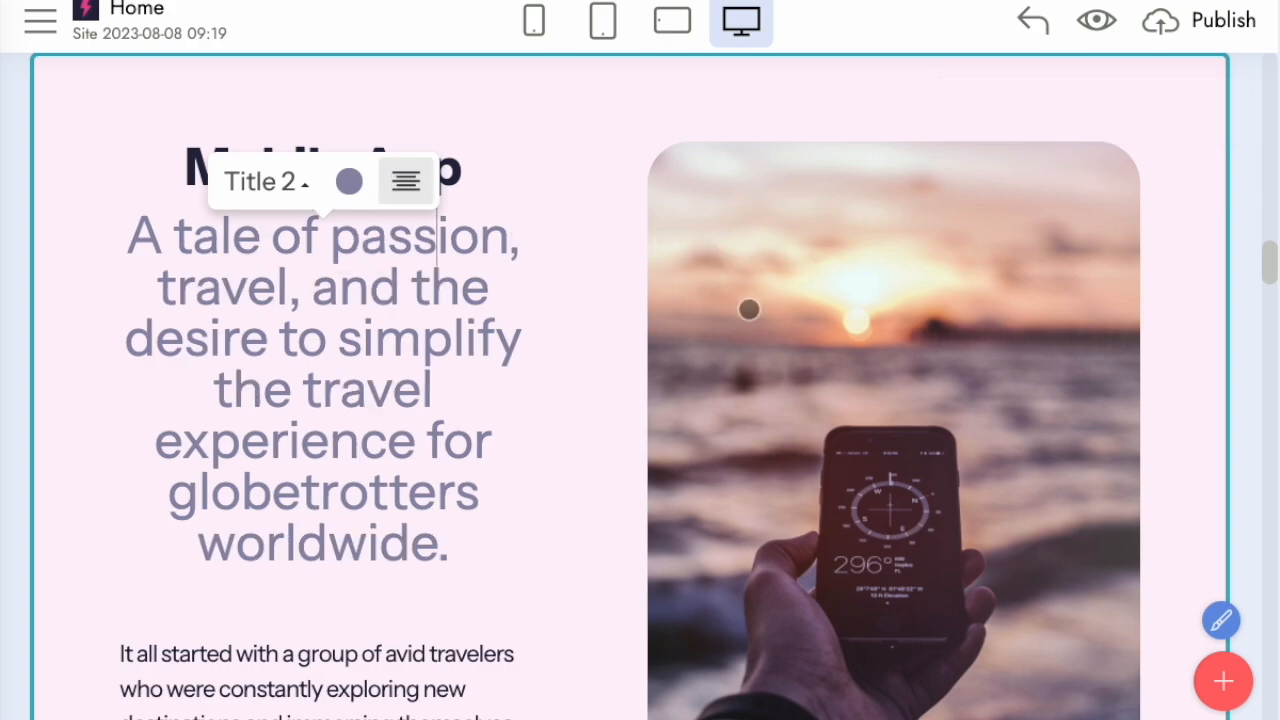
Step: Center-align the paragraph about avid travelers in the Mobile App block and switch off the block's title
{"action": "left_click", "coordinate": [457, 658]}
{"action": "left_click", "coordinate": [392, 612]}
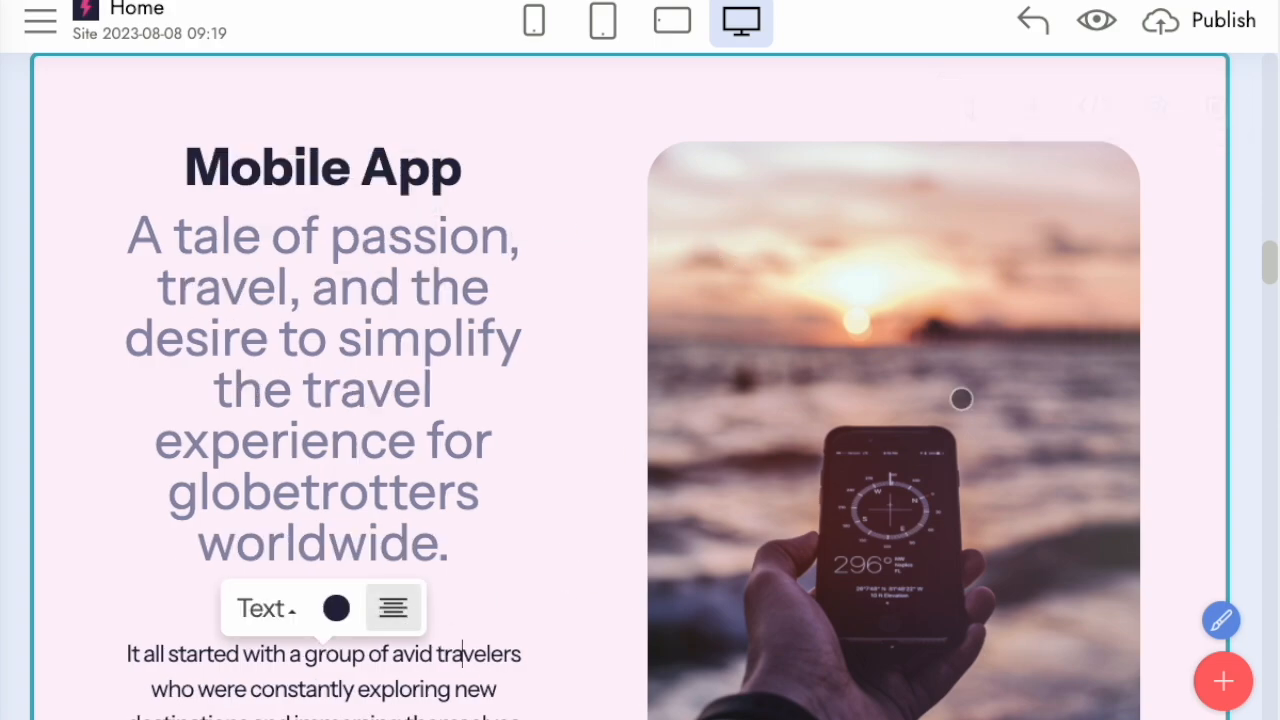
{"action": "left_click", "coordinate": [1160, 112]}
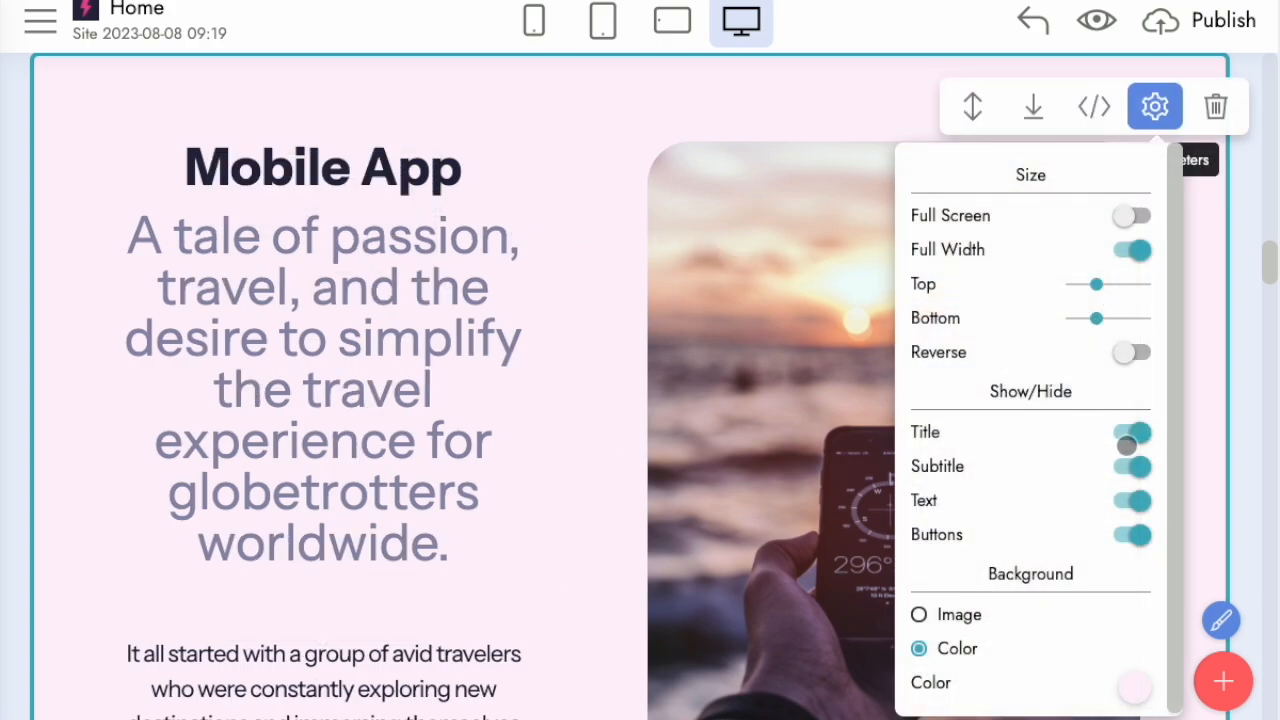
{"action": "left_click", "coordinate": [1130, 434]}
{"action": "left_click", "coordinate": [518, 132]}
Step: Delete the "Interactive Points of Interest" list item from "The exceptional benefits" block with the map
{"action": "scroll", "coordinate": [626, 394], "scroll_direction": "down", "scroll_amount": 5}
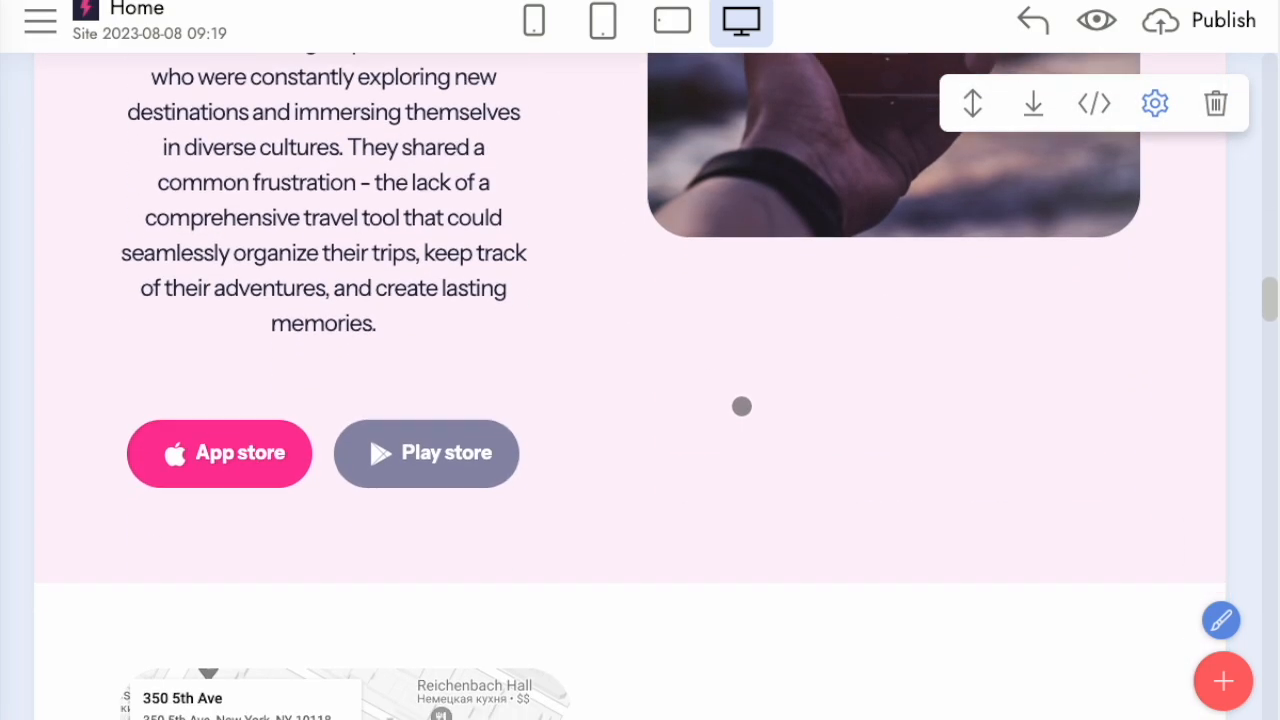
{"action": "scroll", "coordinate": [741, 406], "scroll_direction": "down", "scroll_amount": 8}
{"action": "scroll", "coordinate": [769, 403], "scroll_direction": "up", "scroll_amount": 3}
{"action": "scroll", "coordinate": [775, 420], "scroll_direction": "down", "scroll_amount": 2}
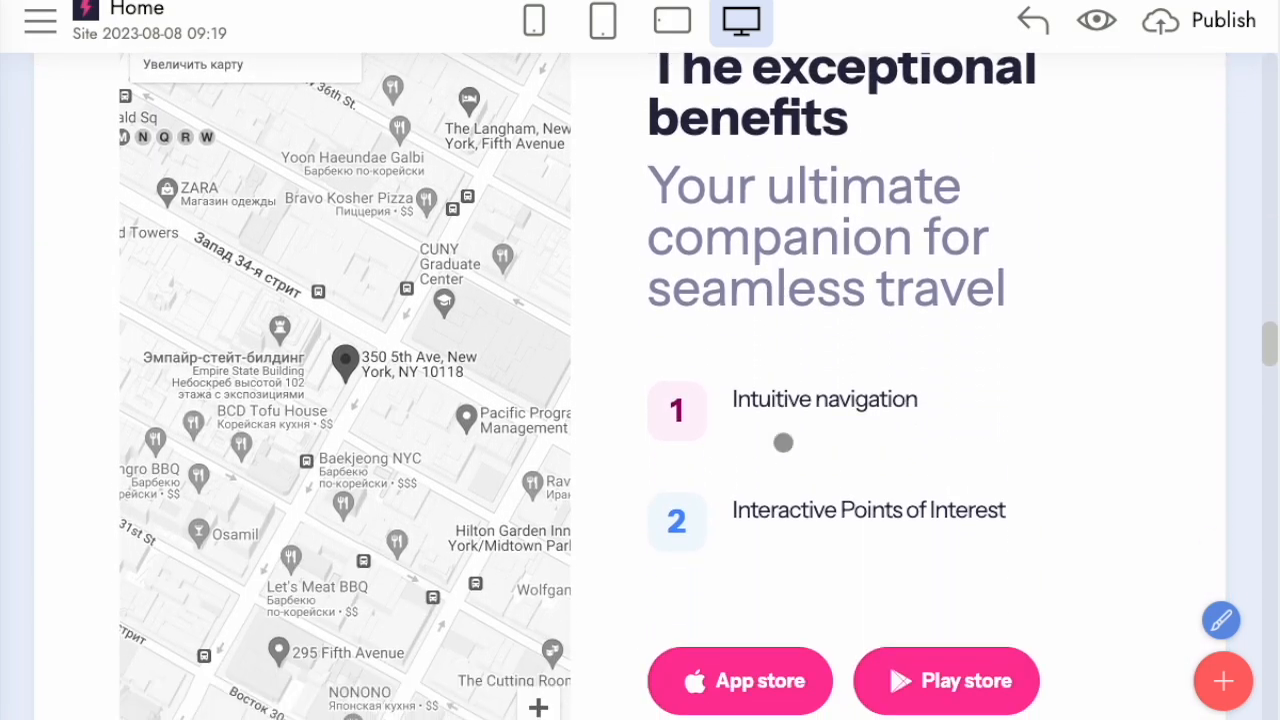
{"action": "scroll", "coordinate": [783, 442], "scroll_direction": "down", "scroll_amount": 1}
{"action": "left_click", "coordinate": [856, 466]}
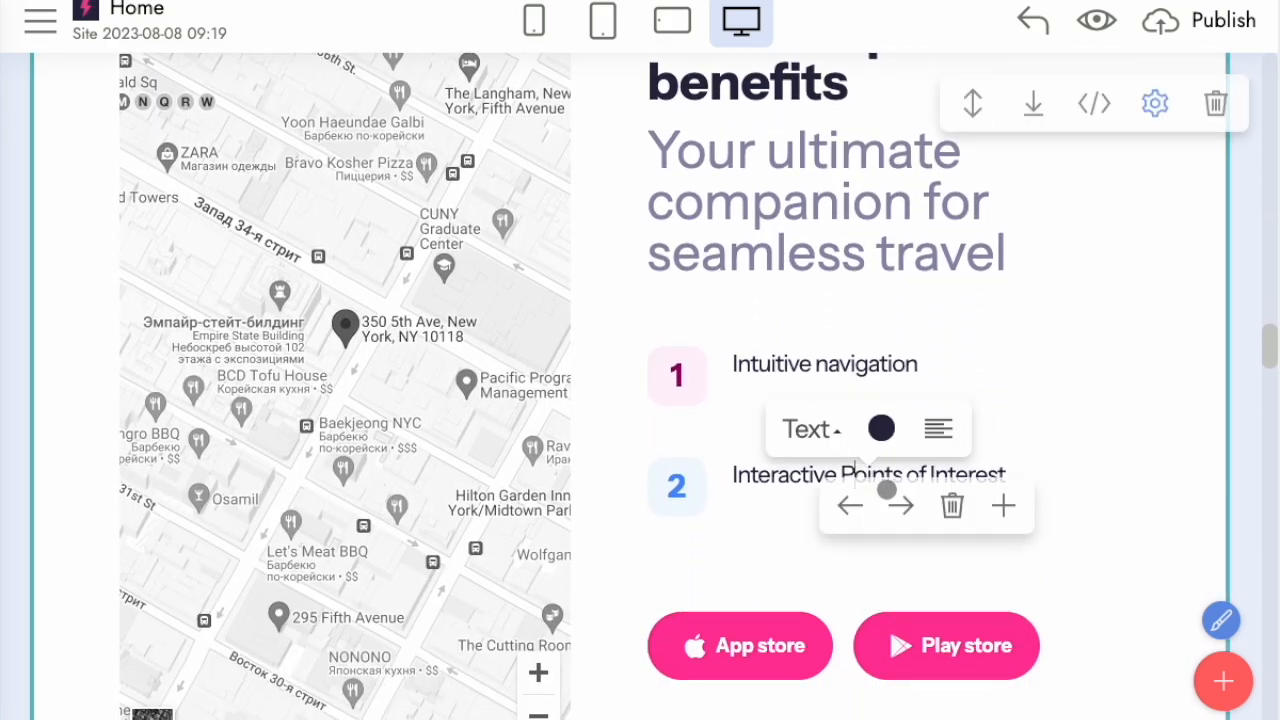
{"action": "left_click", "coordinate": [952, 506]}
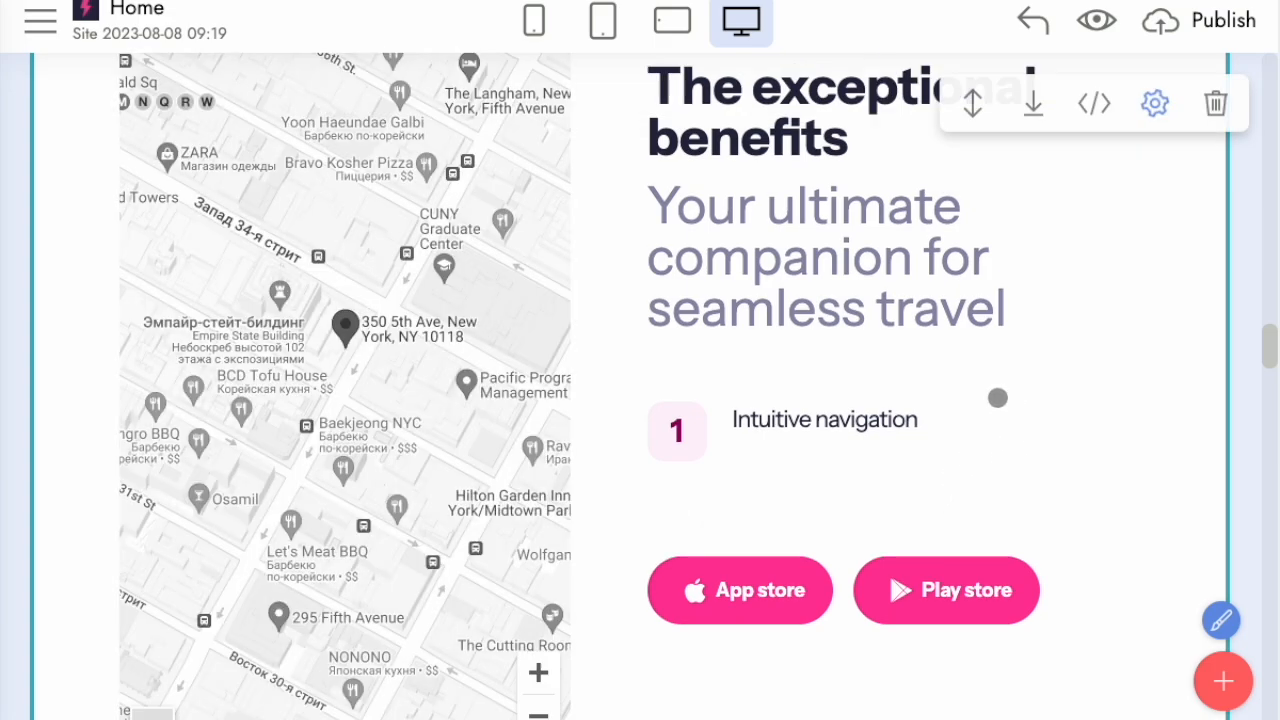
{"action": "scroll", "coordinate": [530, 420], "scroll_direction": "up", "scroll_amount": 3}
{"action": "scroll", "coordinate": [530, 420], "scroll_direction": "down", "scroll_amount": 3}
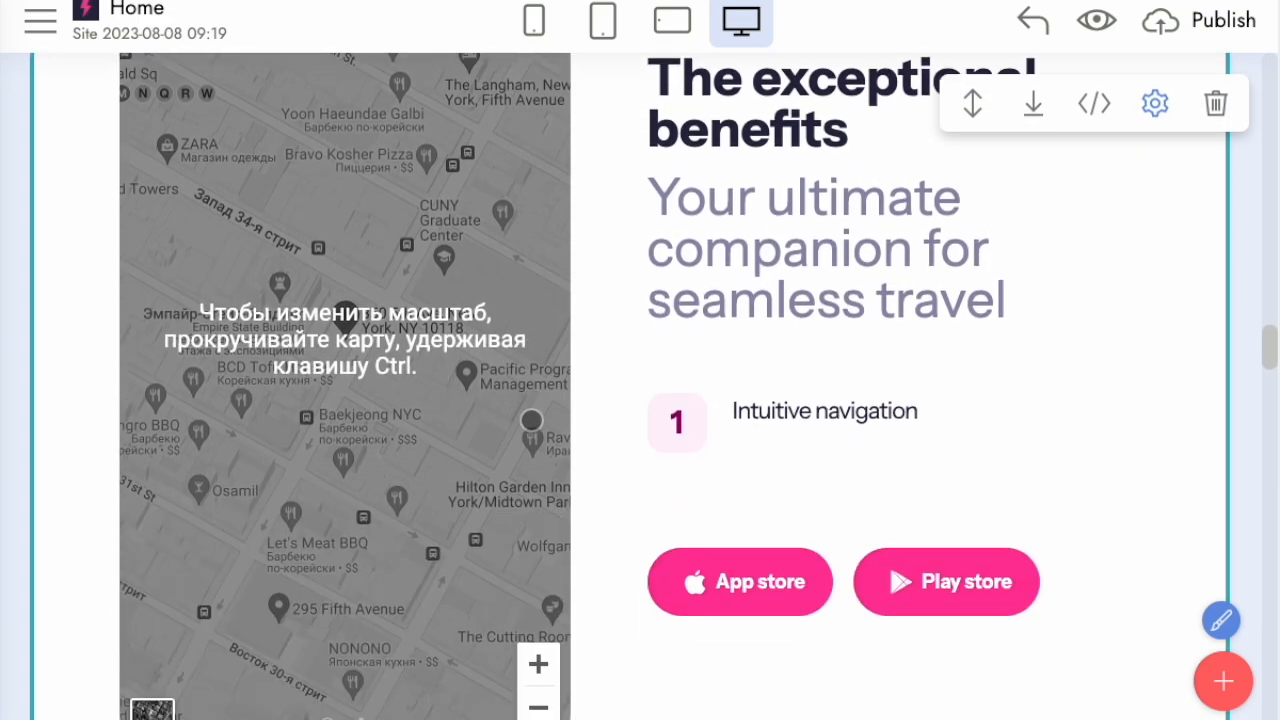
Step: Set the icon background of the FAQ block's list to light pink
{"action": "scroll", "coordinate": [536, 427], "scroll_direction": "down", "scroll_amount": 6}
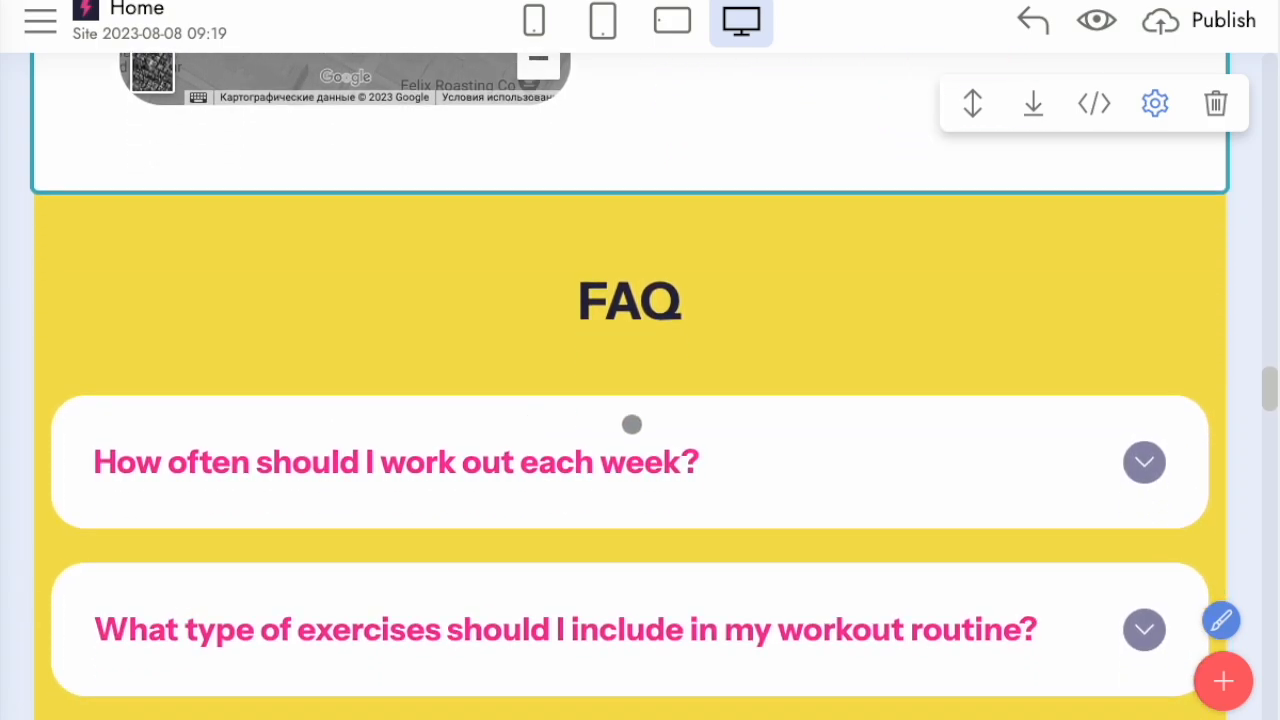
{"action": "left_click", "coordinate": [805, 444]}
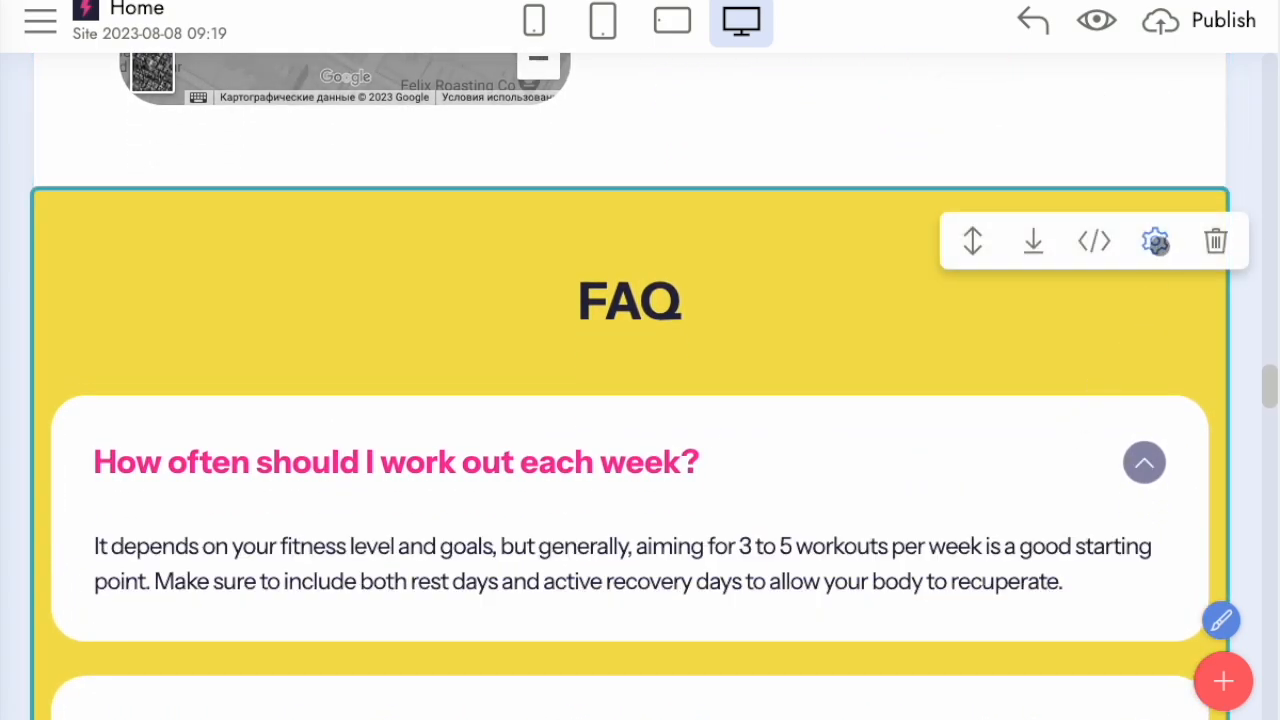
{"action": "left_click", "coordinate": [1155, 241]}
{"action": "scroll", "coordinate": [1113, 650], "scroll_direction": "down", "scroll_amount": 3}
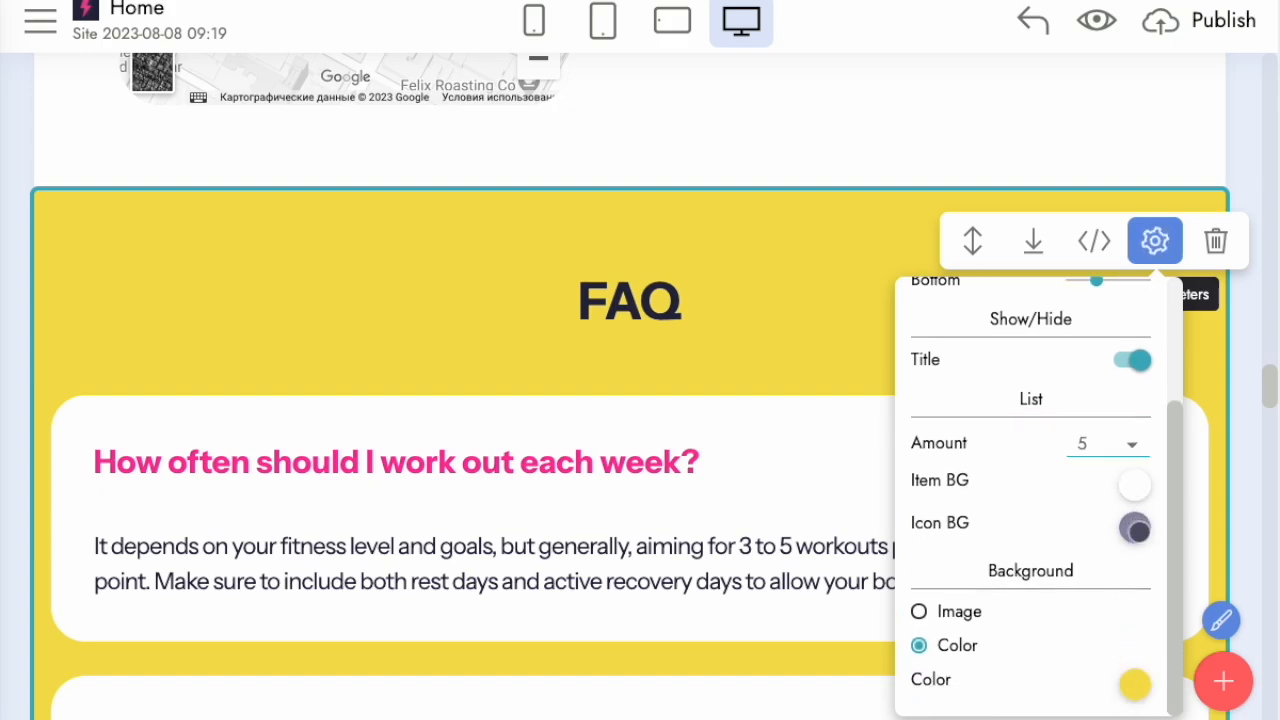
{"action": "left_click", "coordinate": [1137, 533]}
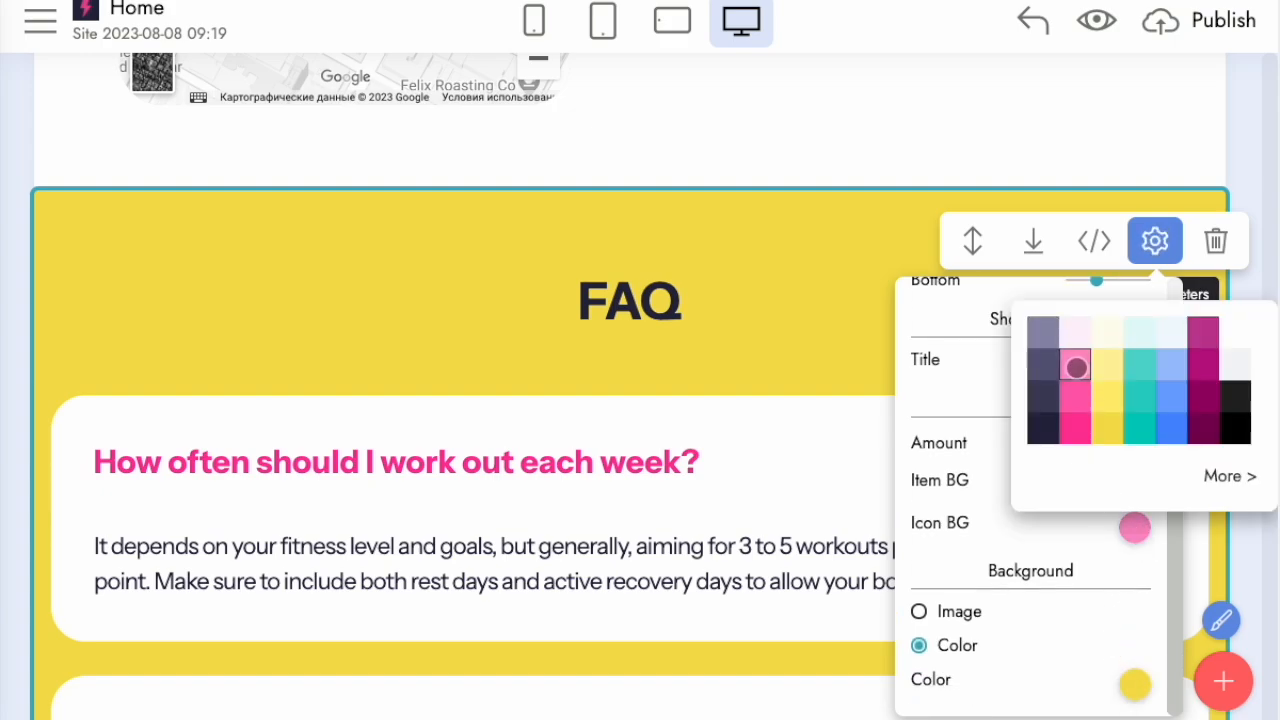
{"action": "left_click", "coordinate": [733, 359]}
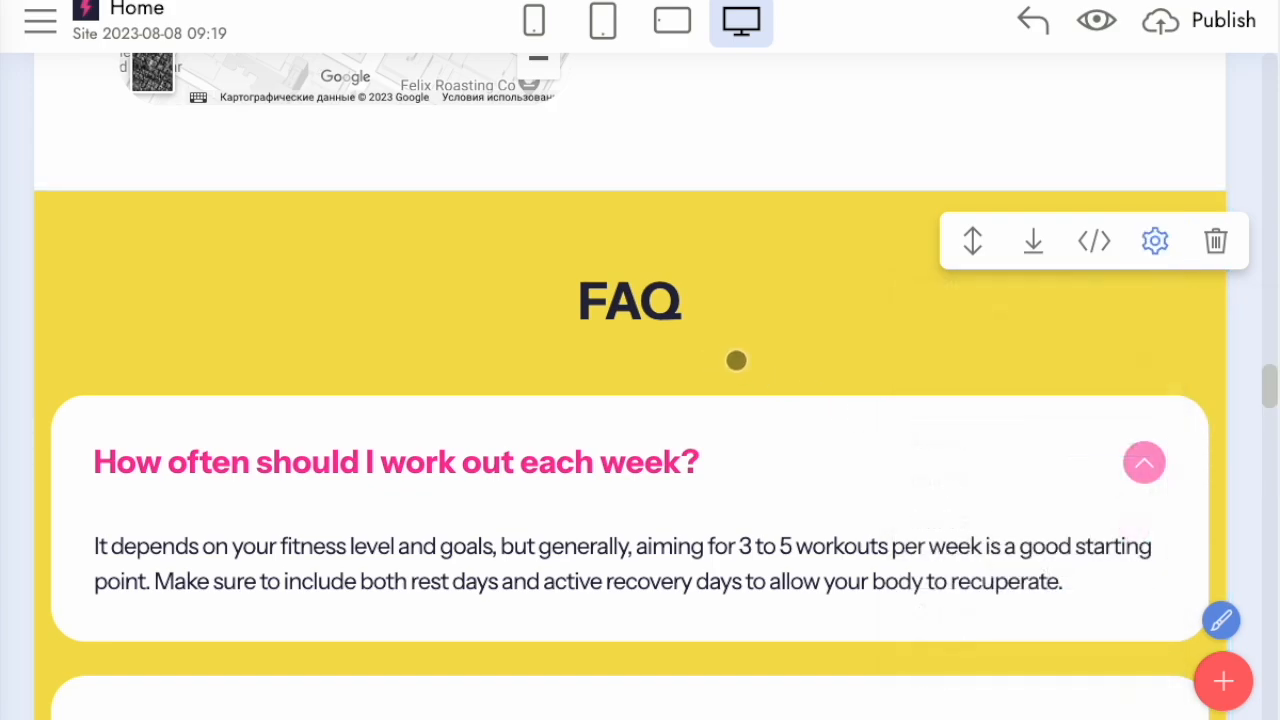
Step: Collapse the first FAQ question and save the FAQ block to the user blocks
{"action": "left_click", "coordinate": [1150, 468]}
{"action": "left_click", "coordinate": [1032, 246]}
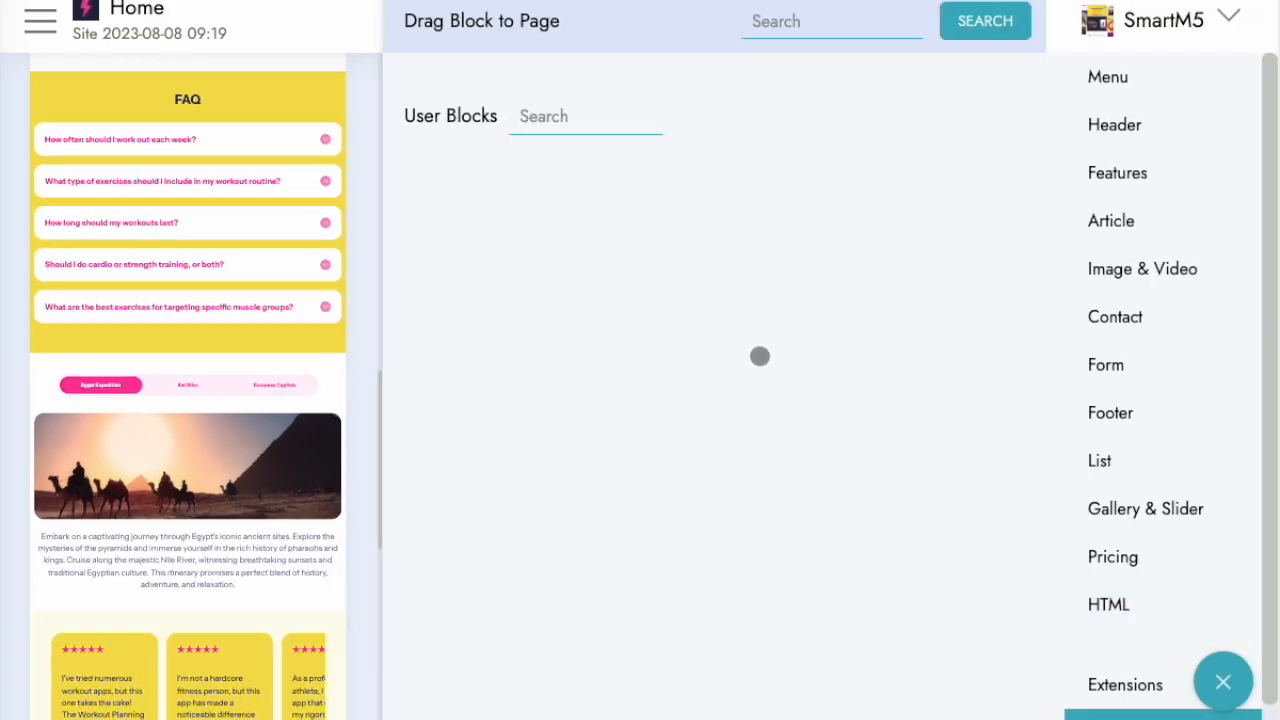
{"action": "left_click", "coordinate": [260, 194]}
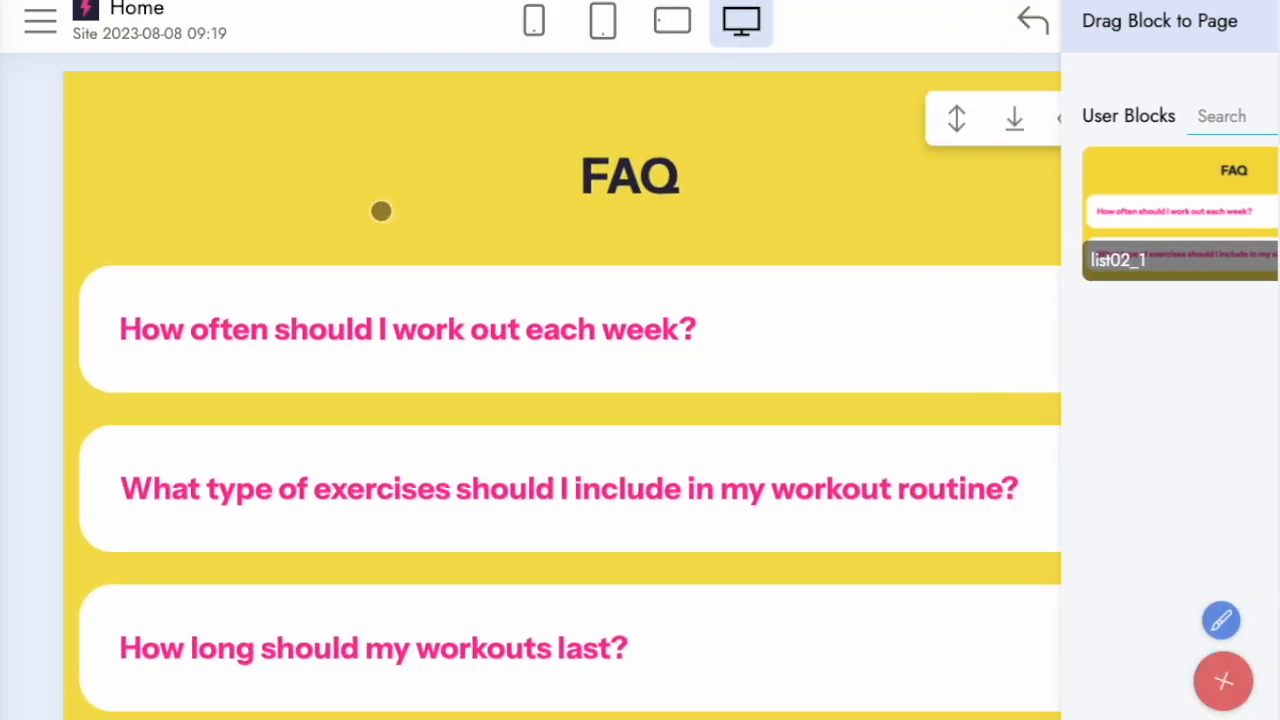
Step: Examine the travel tabs block below the FAQ, viewing the image and text of the Bali Bliss and European Capitals tabs
{"action": "scroll", "coordinate": [863, 489], "scroll_direction": "down", "scroll_amount": 10}
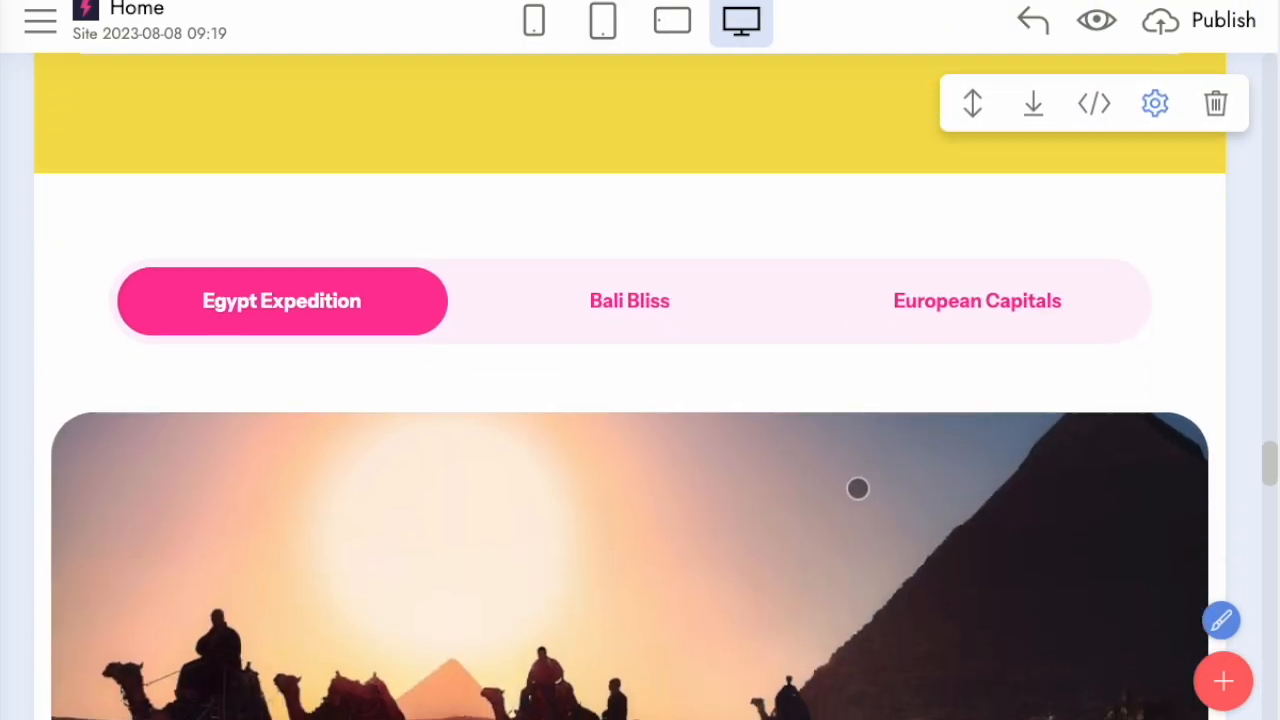
{"action": "scroll", "coordinate": [858, 488], "scroll_direction": "down", "scroll_amount": 1}
{"action": "left_click", "coordinate": [631, 212]}
{"action": "left_click", "coordinate": [937, 209]}
{"action": "scroll", "coordinate": [826, 337], "scroll_direction": "down", "scroll_amount": 4}
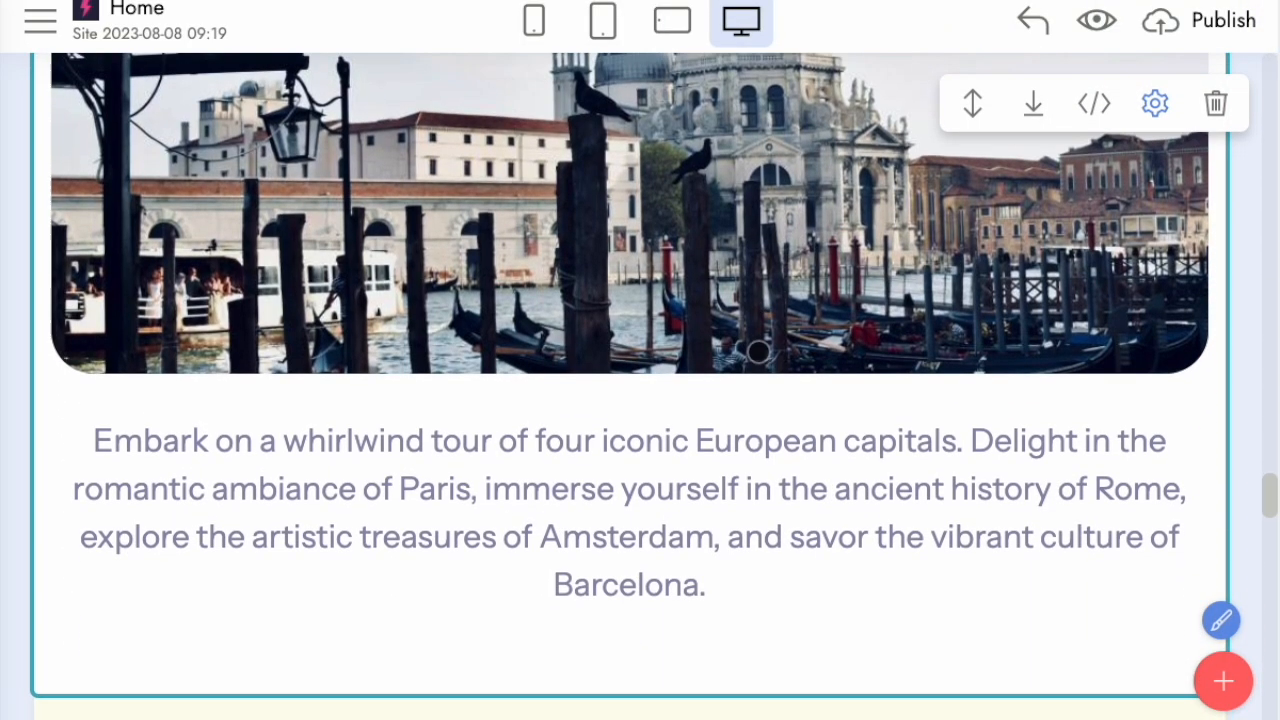
{"action": "scroll", "coordinate": [757, 353], "scroll_direction": "down", "scroll_amount": 2}
{"action": "scroll", "coordinate": [757, 354], "scroll_direction": "up", "scroll_amount": 5}
{"action": "scroll", "coordinate": [752, 360], "scroll_direction": "down", "scroll_amount": 3}
{"action": "scroll", "coordinate": [750, 362], "scroll_direction": "up", "scroll_amount": 3}
Step: Set the tab count of the travel tabs block to 5 and preview the Serengeti Expedition and Asian Fusion tabs
{"action": "left_click", "coordinate": [1155, 189]}
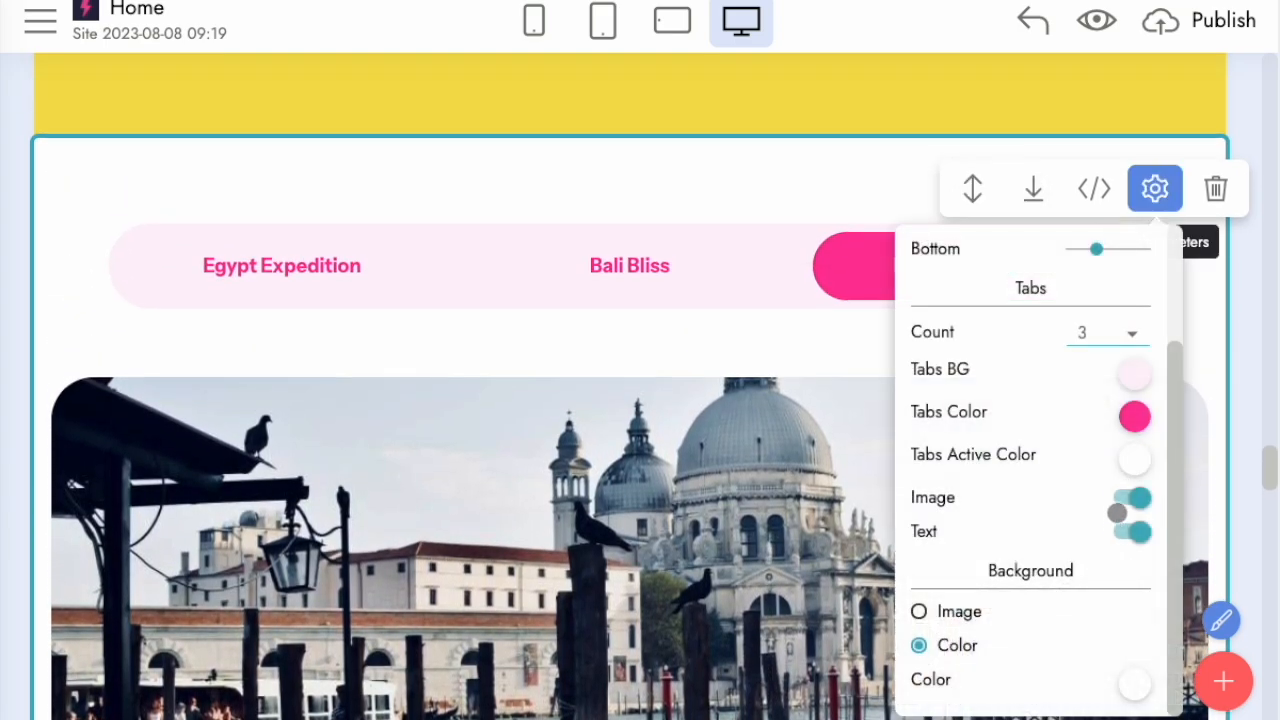
{"action": "left_click", "coordinate": [1116, 338]}
{"action": "left_click", "coordinate": [1070, 523]}
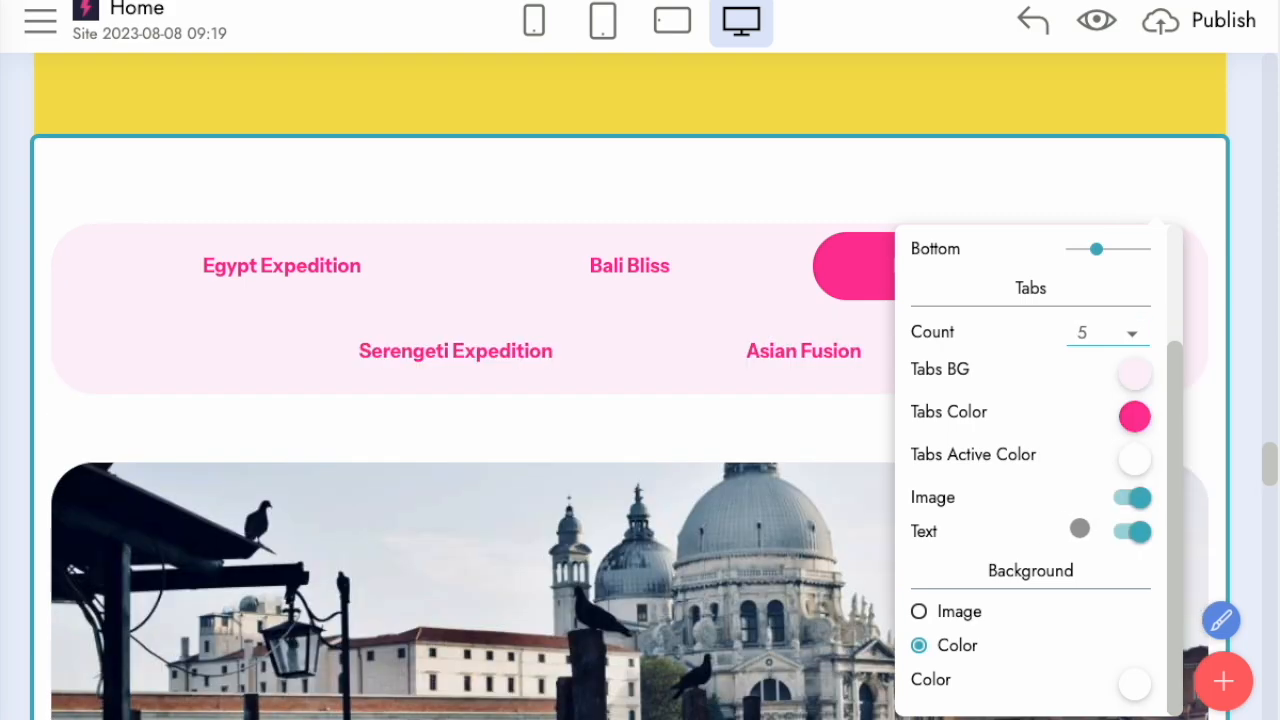
{"action": "left_click", "coordinate": [481, 337]}
{"action": "left_click", "coordinate": [729, 337]}
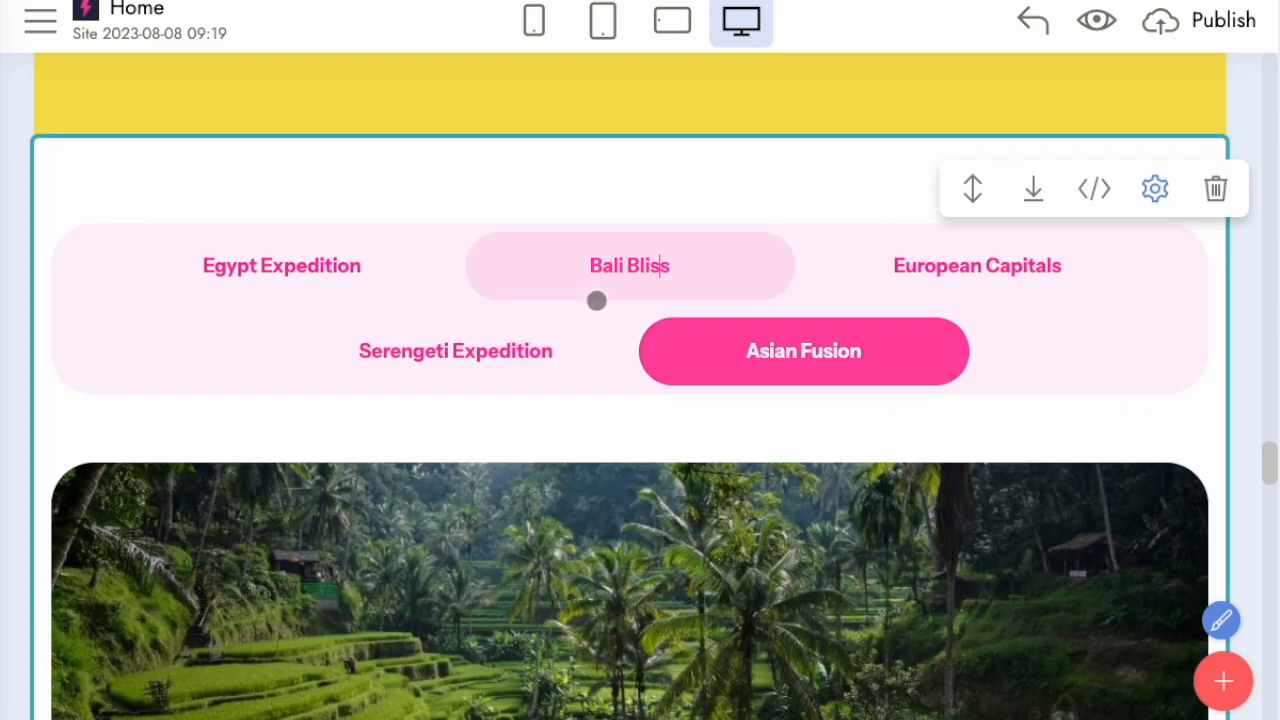
Step: Hide the star rating on the cards of the yellow customer reviews carousel
{"action": "scroll", "coordinate": [580, 310], "scroll_direction": "down", "scroll_amount": 3}
{"action": "scroll", "coordinate": [573, 322], "scroll_direction": "down", "scroll_amount": 10}
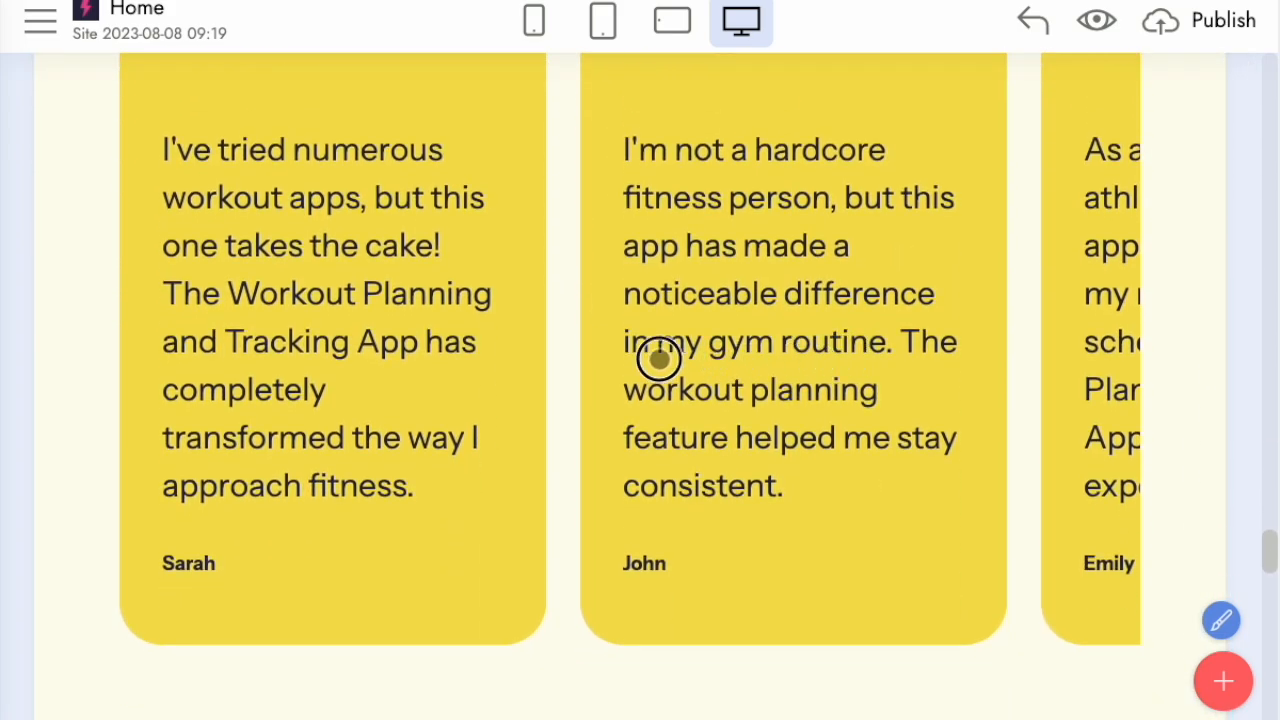
{"action": "scroll", "coordinate": [757, 381], "scroll_direction": "up", "scroll_amount": 4}
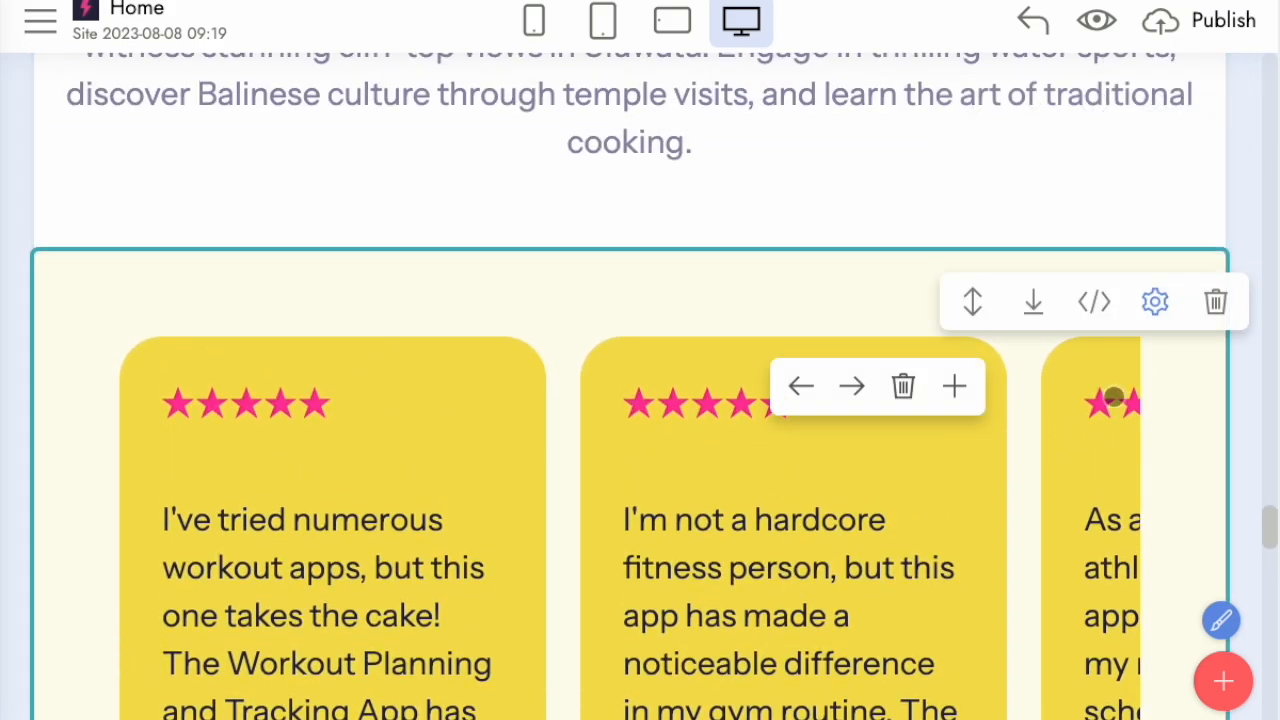
{"action": "left_click", "coordinate": [1154, 308]}
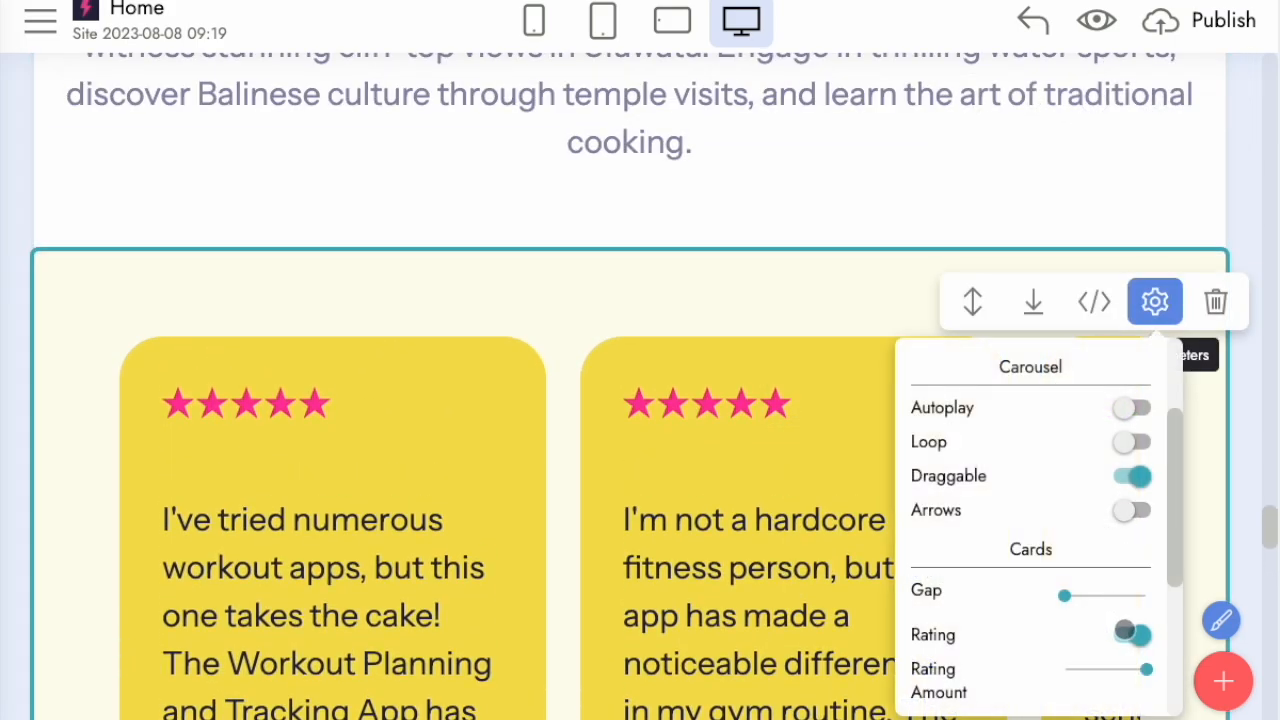
{"action": "left_click", "coordinate": [1133, 635]}
{"action": "scroll", "coordinate": [716, 420], "scroll_direction": "down", "scroll_amount": 4}
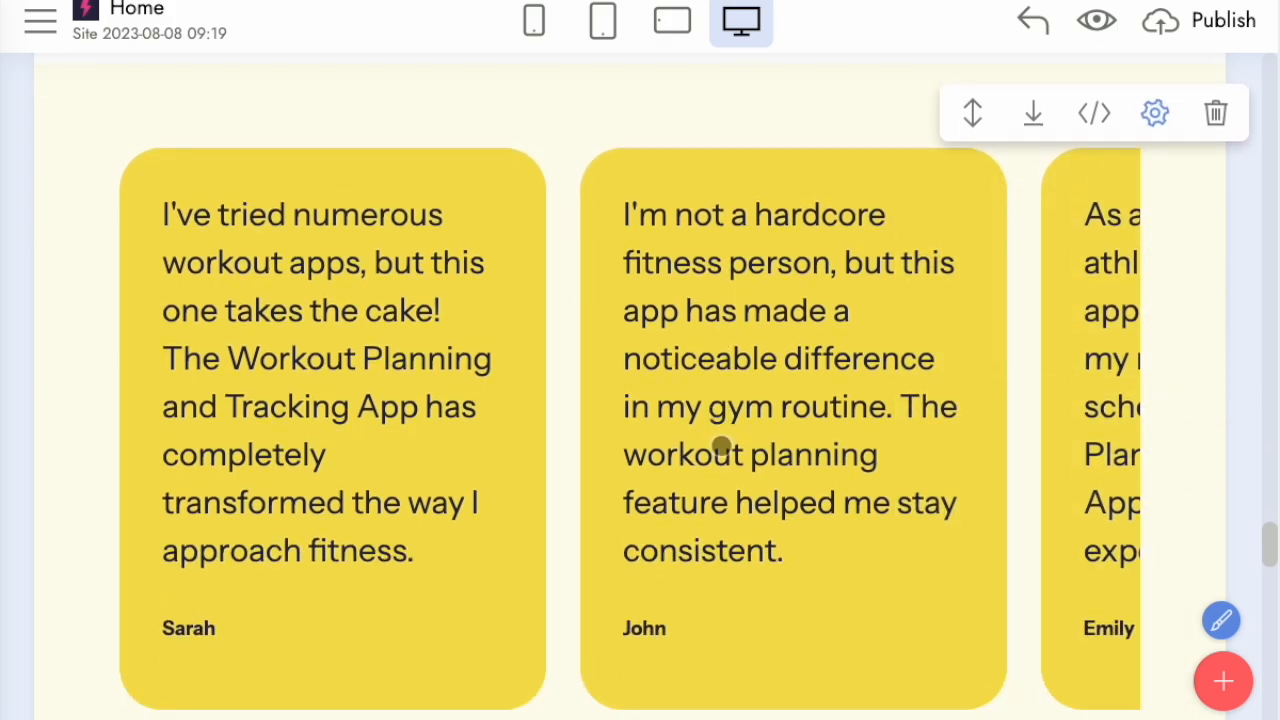
Step: Delete the "$40 Premium" card from the "Application prices" block
{"action": "scroll", "coordinate": [721, 444], "scroll_direction": "down", "scroll_amount": 7}
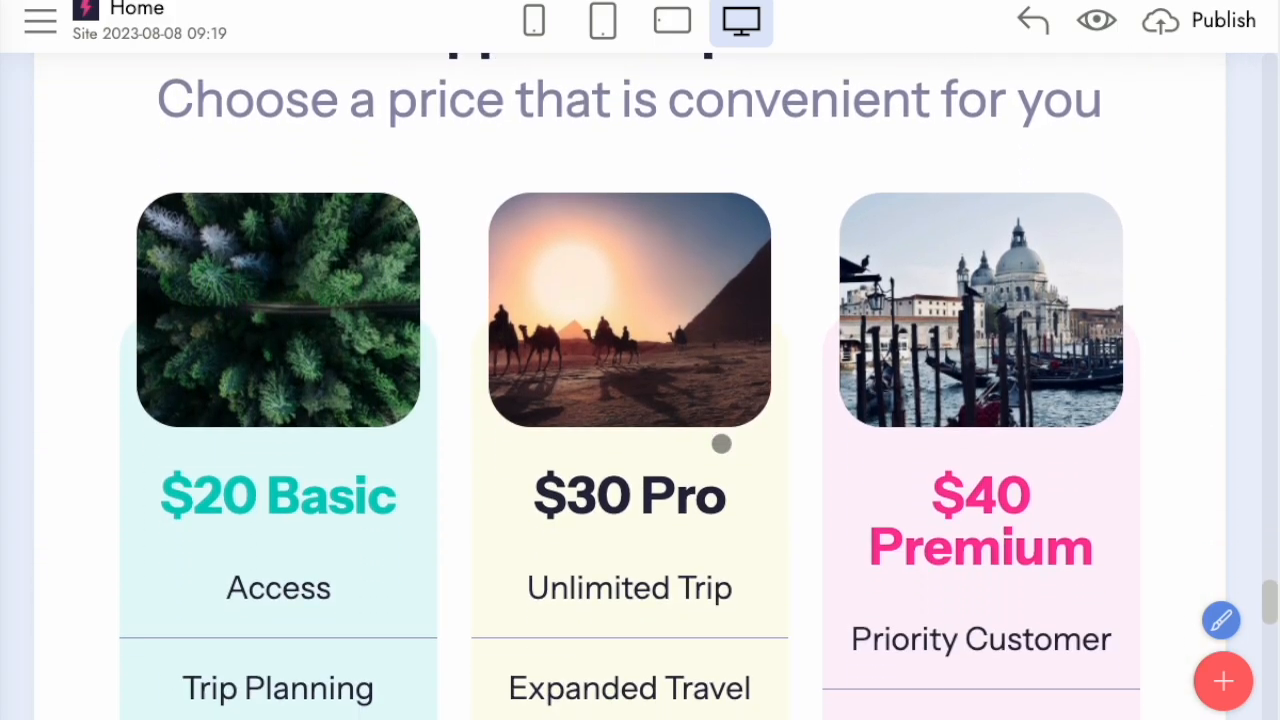
{"action": "scroll", "coordinate": [765, 414], "scroll_direction": "up", "scroll_amount": 2}
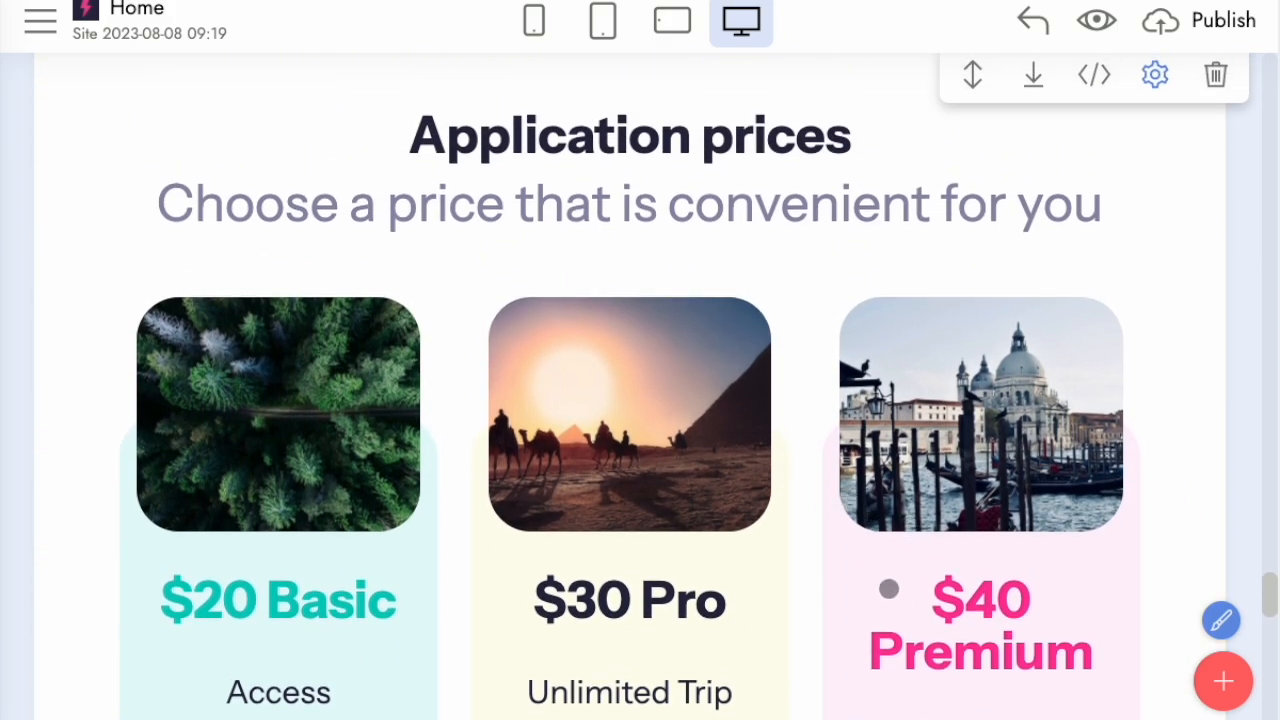
{"action": "left_click", "coordinate": [885, 590]}
{"action": "left_click", "coordinate": [1058, 459]}
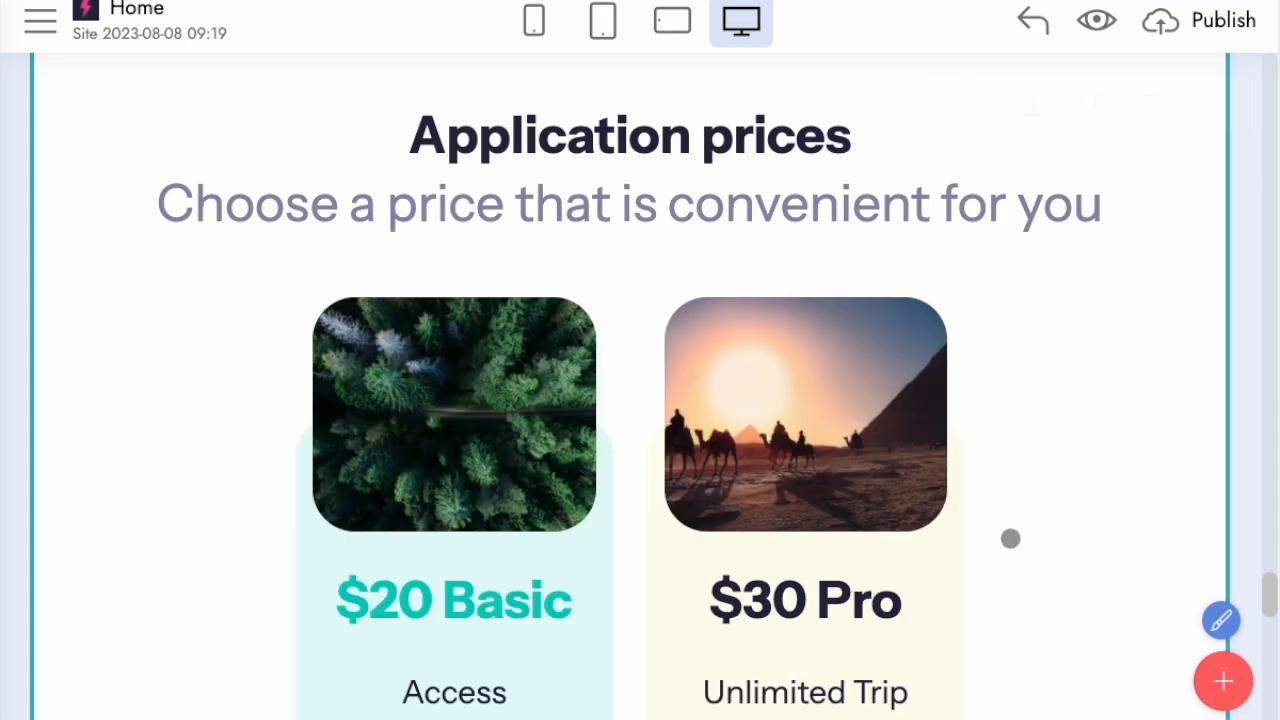
Step: Turn off the card description in the "Application prices" block, keeping the card title on
{"action": "scroll", "coordinate": [851, 506], "scroll_direction": "down", "scroll_amount": 9}
{"action": "scroll", "coordinate": [1140, 354], "scroll_direction": "up", "scroll_amount": 6}
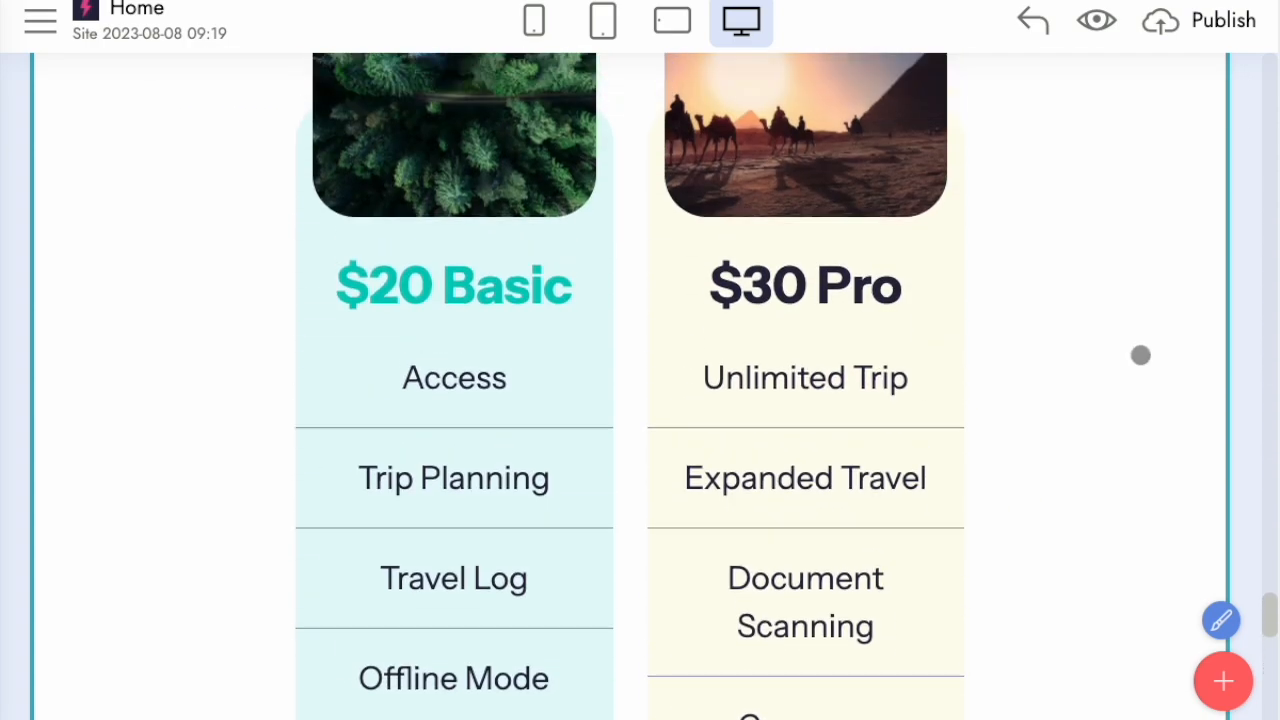
{"action": "left_click", "coordinate": [1154, 105]}
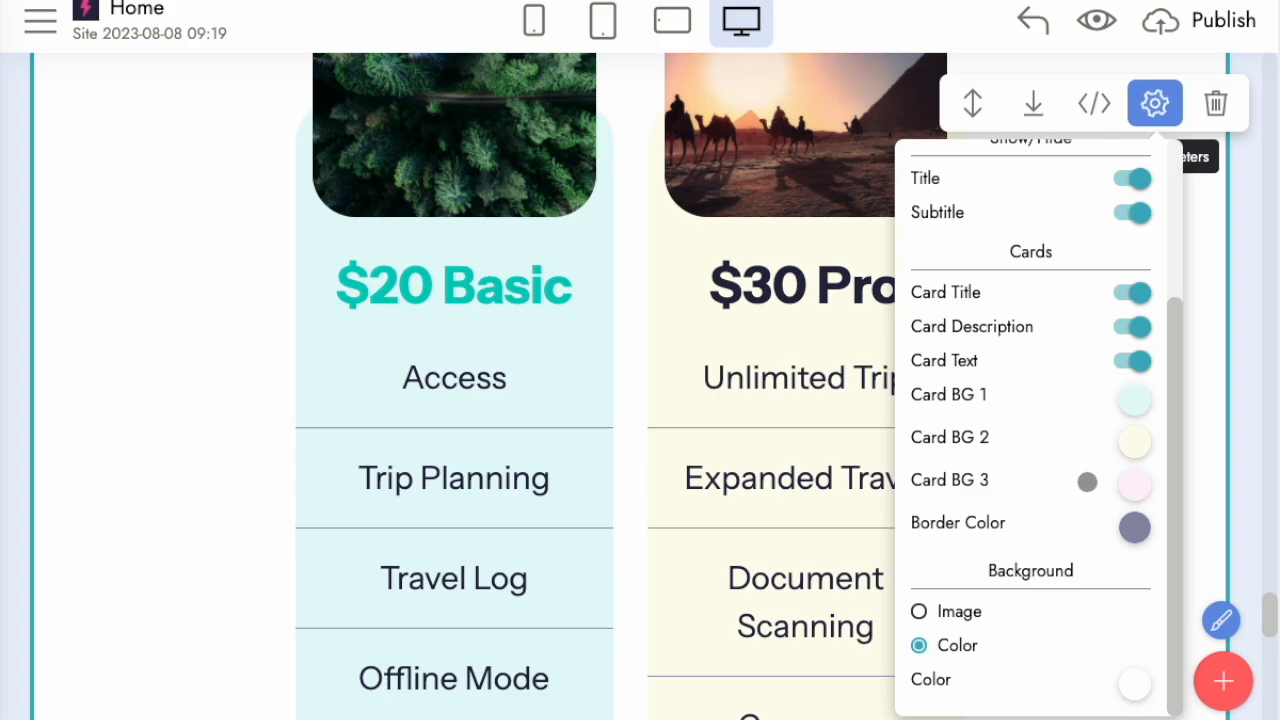
{"action": "left_click", "coordinate": [1131, 327]}
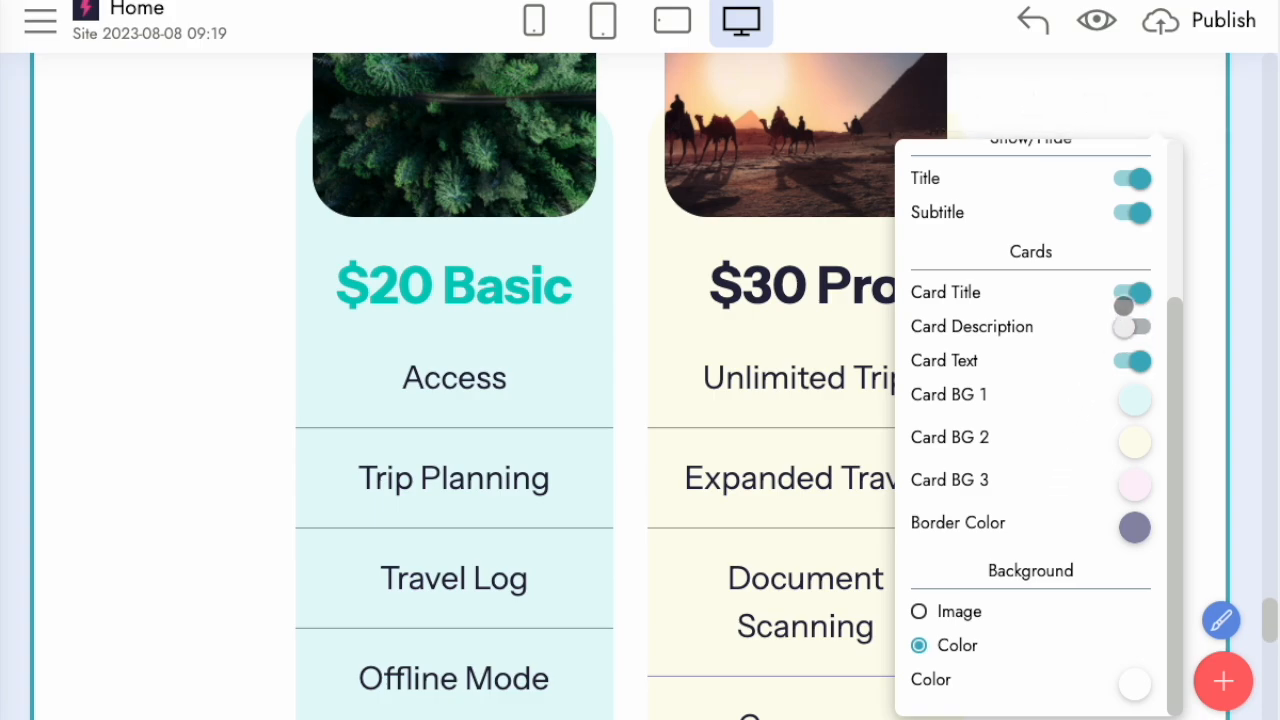
{"action": "left_click", "coordinate": [1125, 298]}
{"action": "left_click", "coordinate": [221, 313]}
Step: Hide the card text in the "Application prices" block and look over the shortened cards and the footer
{"action": "scroll", "coordinate": [618, 472], "scroll_direction": "down", "scroll_amount": 3}
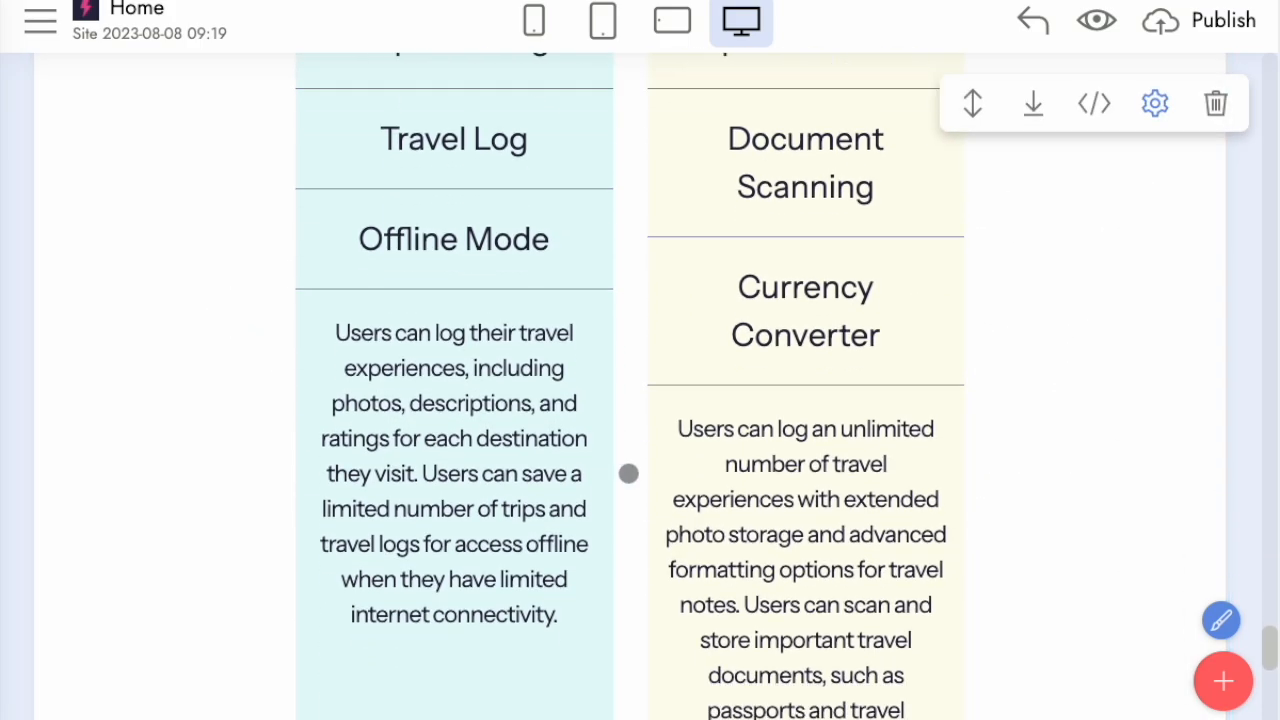
{"action": "scroll", "coordinate": [631, 472], "scroll_direction": "down", "scroll_amount": 4}
{"action": "scroll", "coordinate": [631, 472], "scroll_direction": "down", "scroll_amount": 3}
{"action": "scroll", "coordinate": [631, 466], "scroll_direction": "up", "scroll_amount": 4}
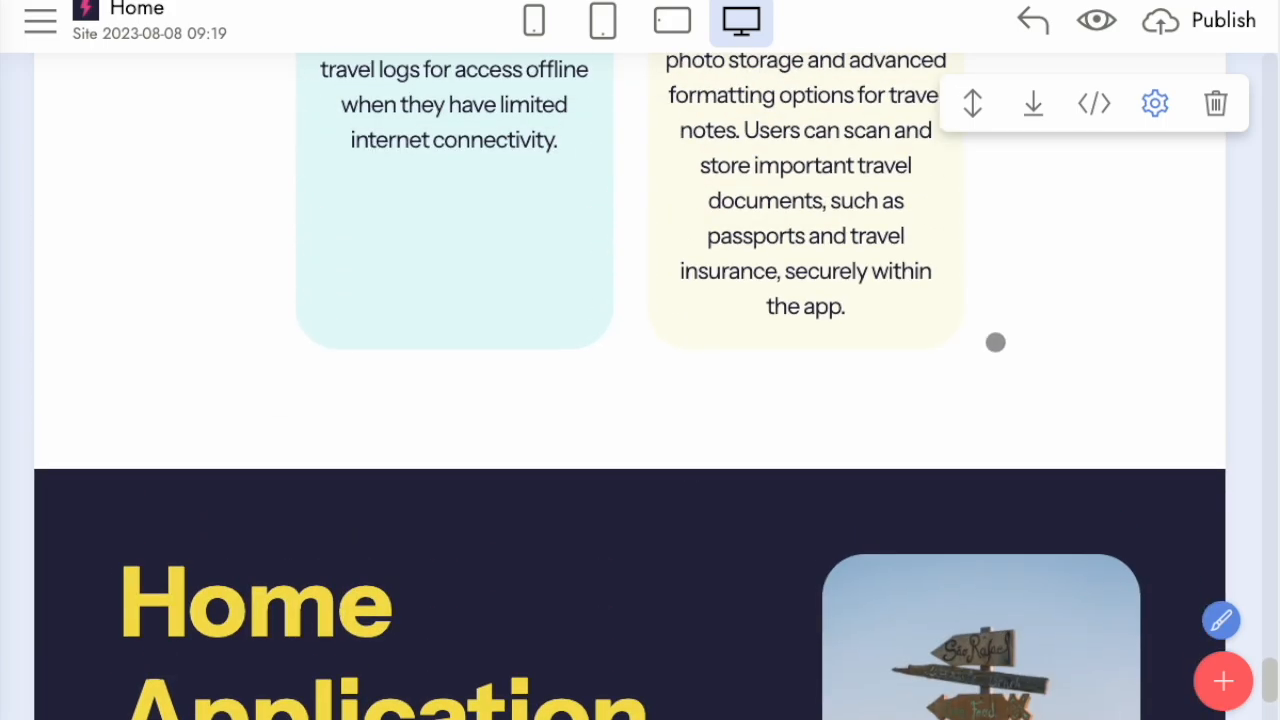
{"action": "left_click", "coordinate": [1155, 104]}
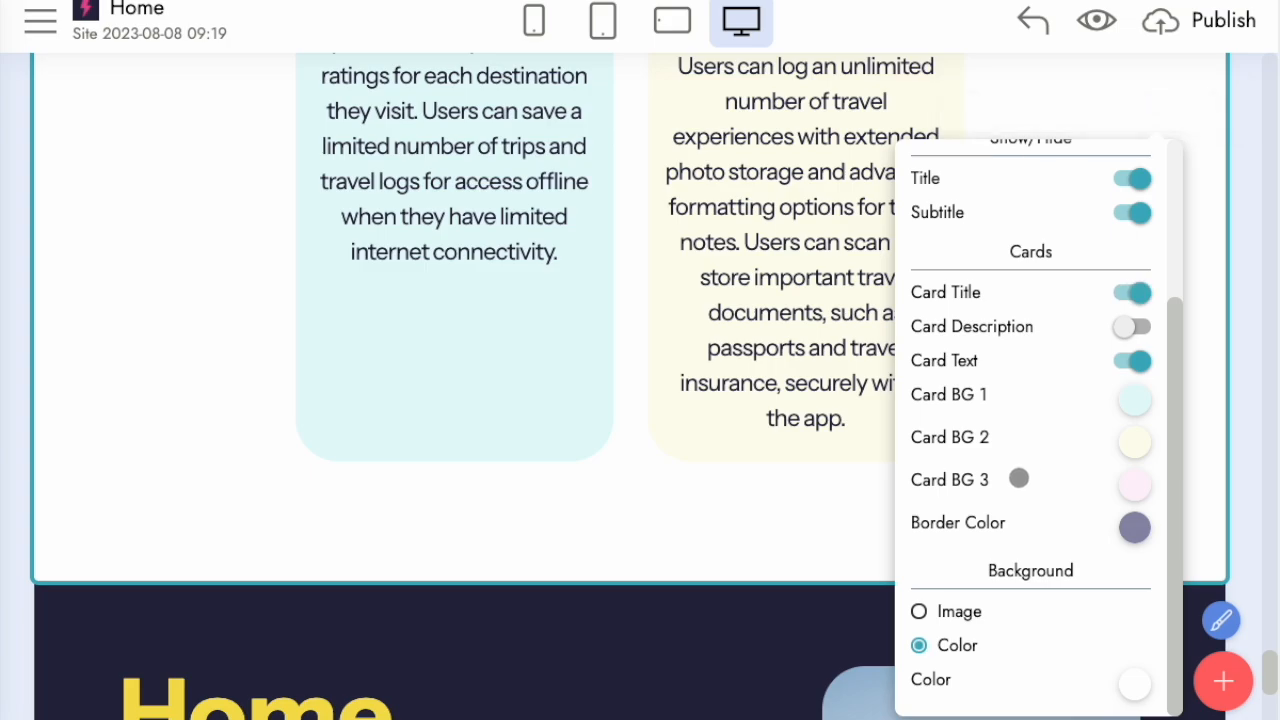
{"action": "left_click", "coordinate": [1130, 358]}
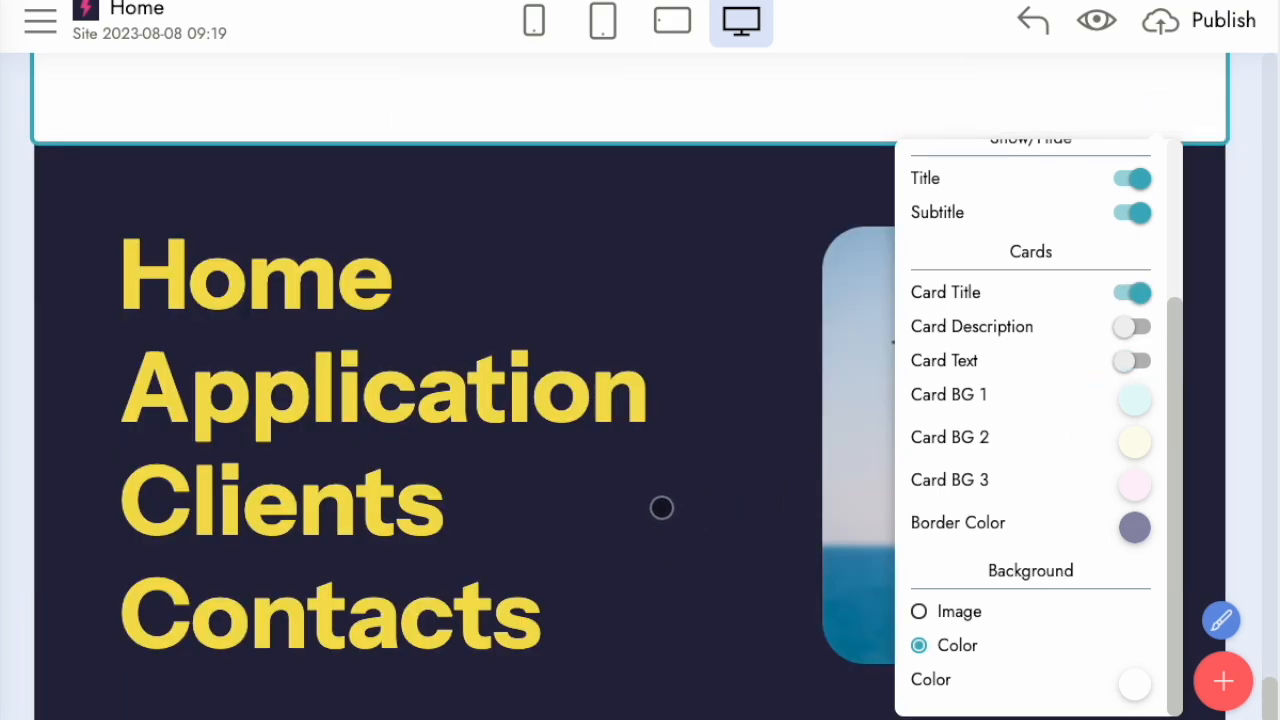
{"action": "left_click", "coordinate": [708, 391]}
{"action": "scroll", "coordinate": [737, 483], "scroll_direction": "up", "scroll_amount": 9}
{"action": "scroll", "coordinate": [737, 489], "scroll_direction": "down", "scroll_amount": 3}
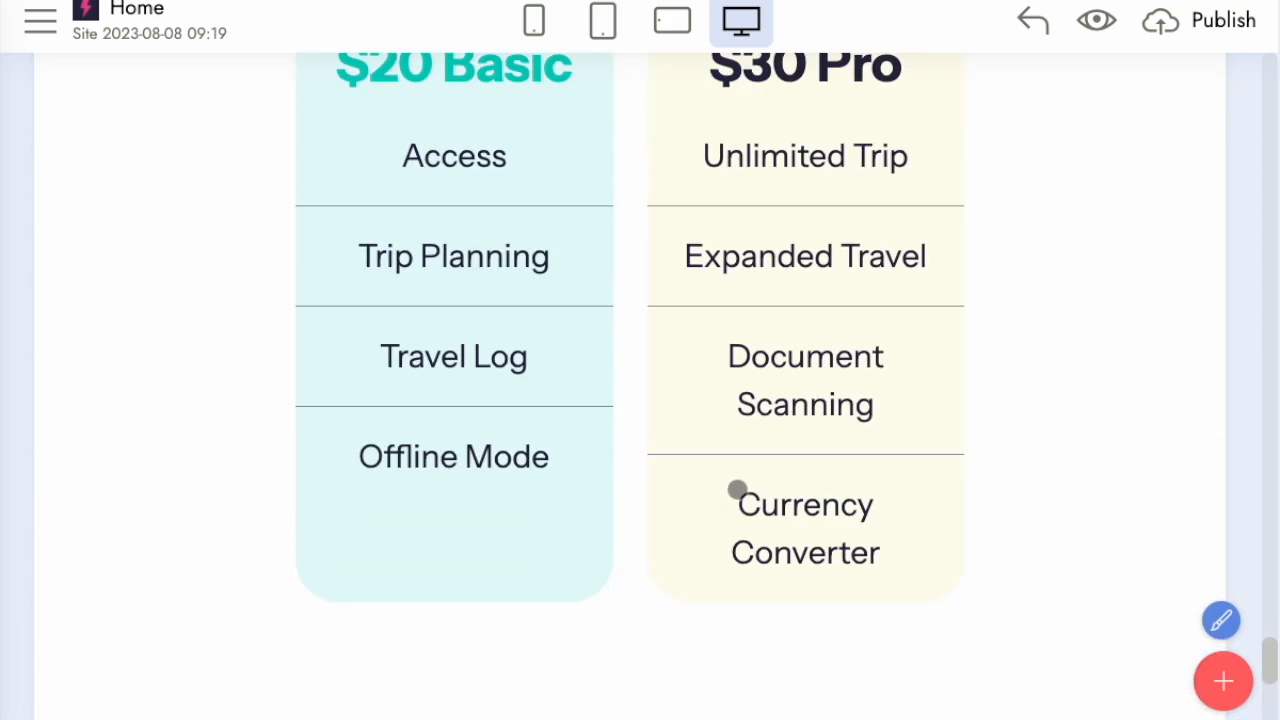
{"action": "scroll", "coordinate": [737, 489], "scroll_direction": "down", "scroll_amount": 8}
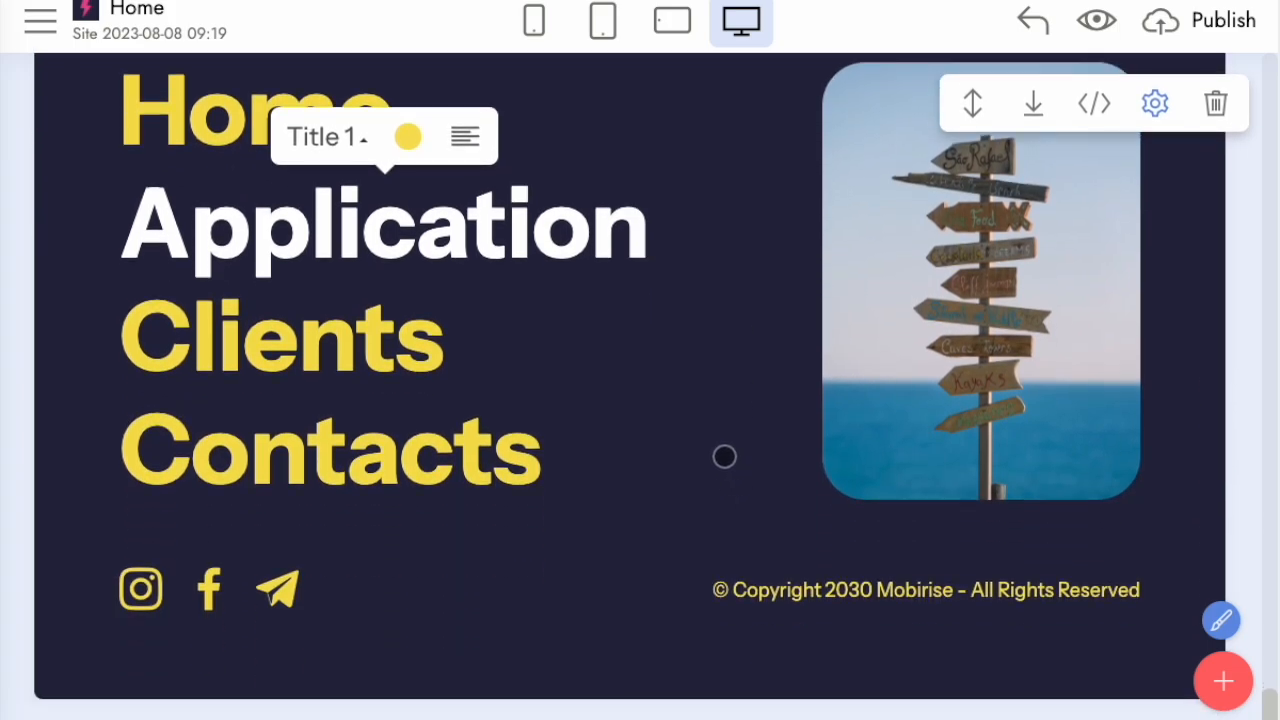
Step: Hide the link list and the signpost image in the dark footer block, keeping the social icons and copyright
{"action": "left_click", "coordinate": [724, 456]}
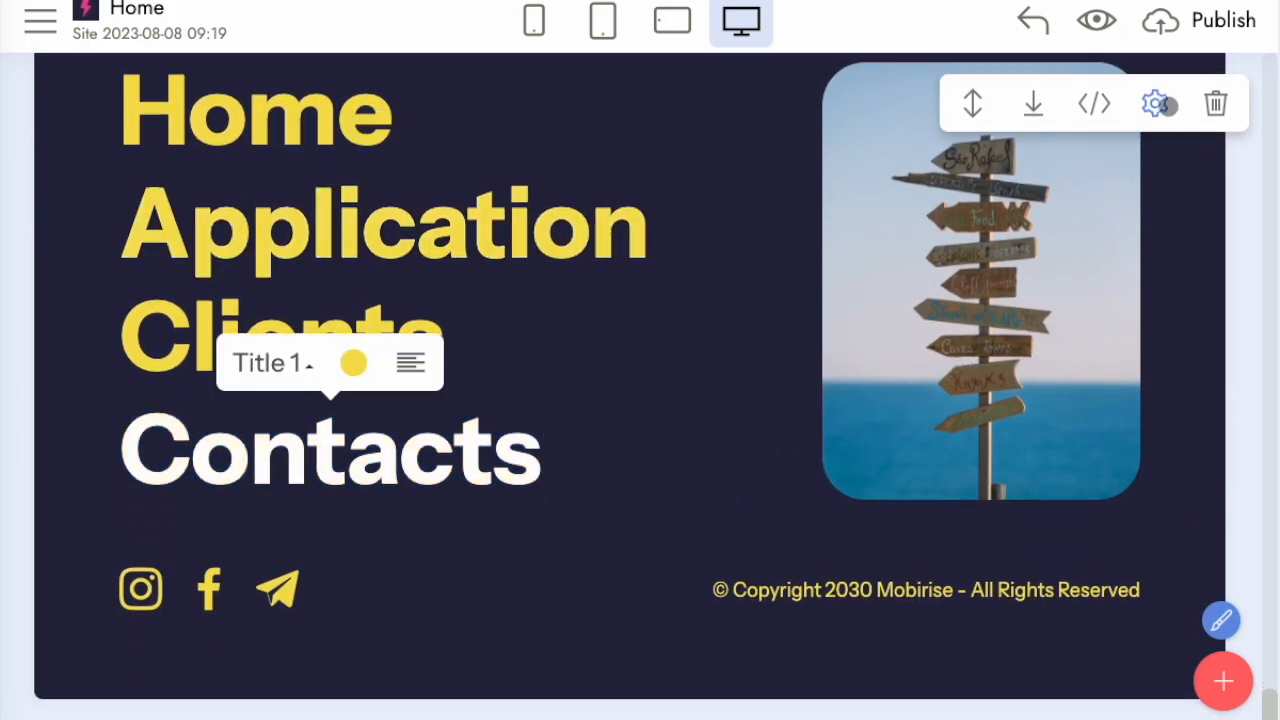
{"action": "left_click", "coordinate": [1160, 104]}
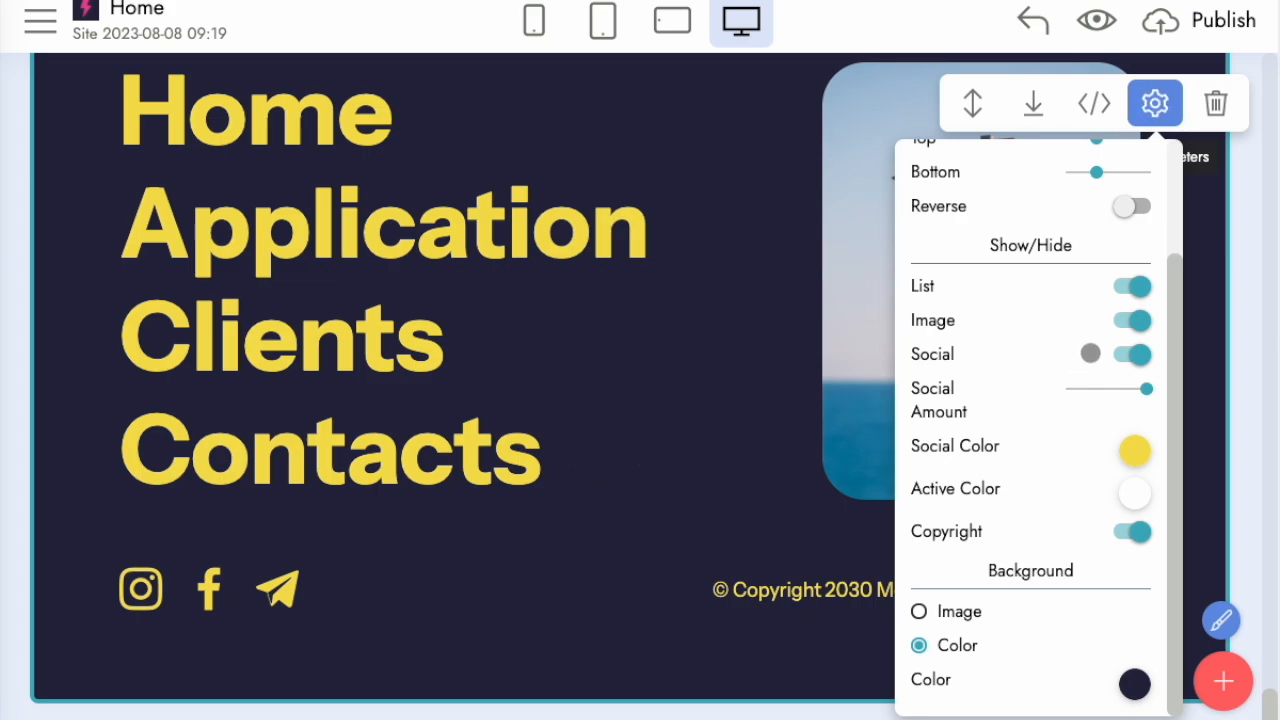
{"action": "left_click", "coordinate": [1130, 288]}
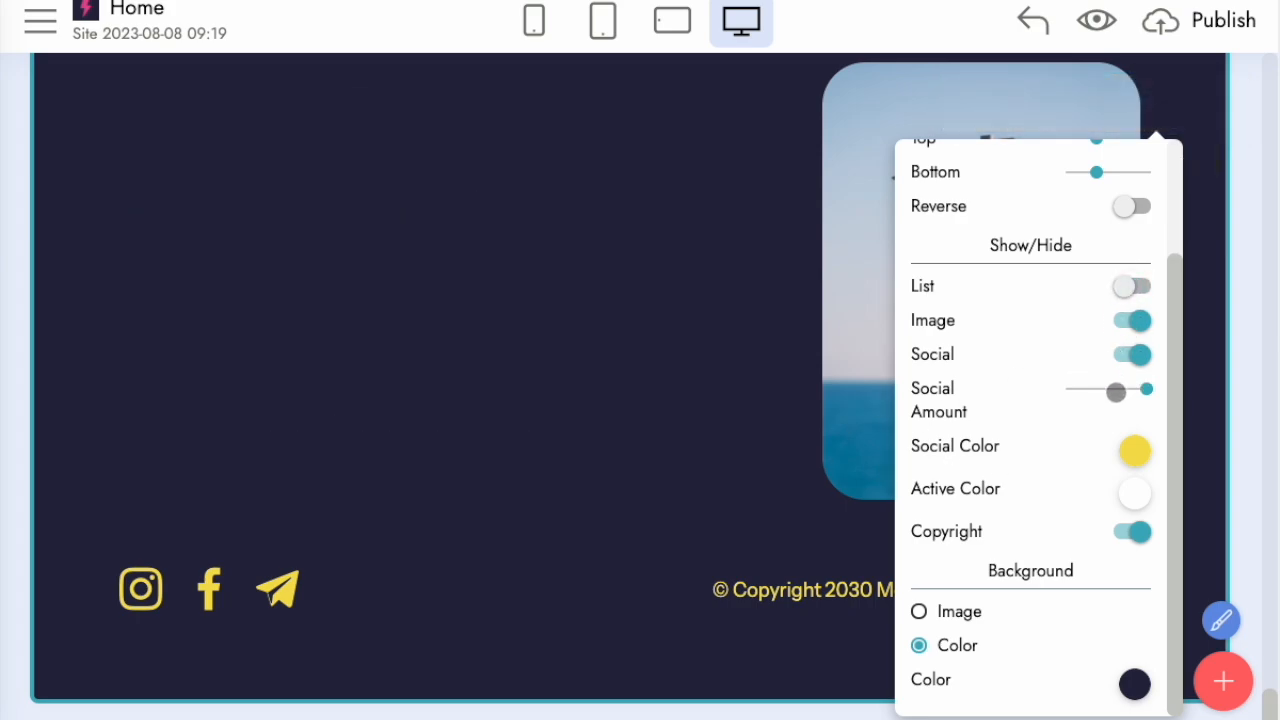
{"action": "left_click", "coordinate": [1138, 321]}
{"action": "left_click", "coordinate": [669, 527]}
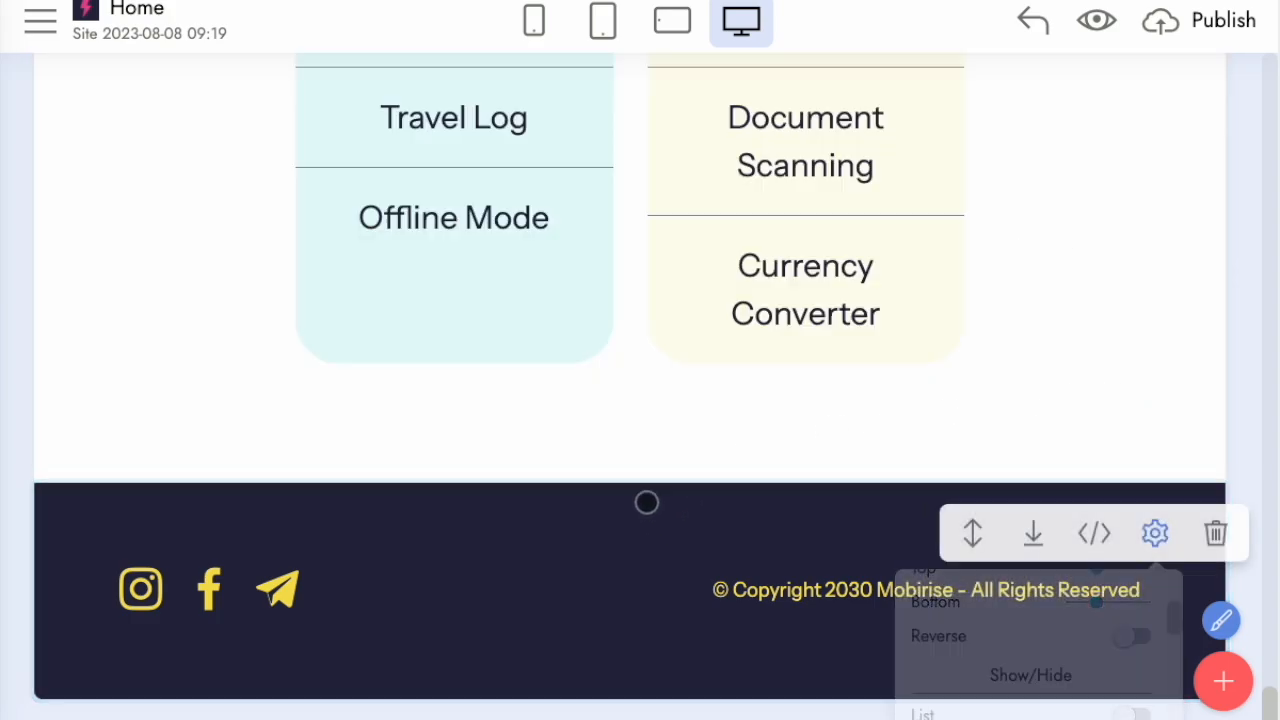
Step: Check the page in mobile view, expanding and collapsing the navigation menu and looking over the first blocks
{"action": "scroll", "coordinate": [647, 495], "scroll_direction": "up", "scroll_amount": 20}
{"action": "scroll", "coordinate": [647, 491], "scroll_direction": "up", "scroll_amount": 10}
{"action": "left_click", "coordinate": [534, 20]}
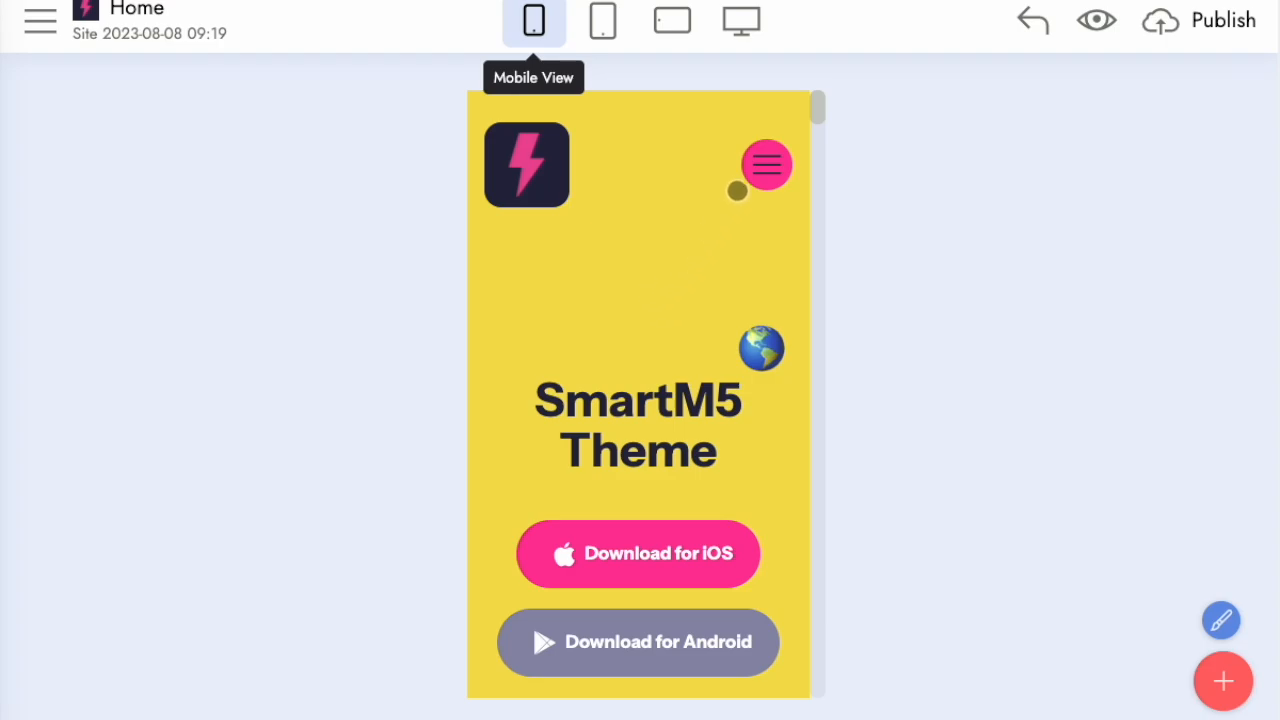
{"action": "left_click", "coordinate": [764, 168]}
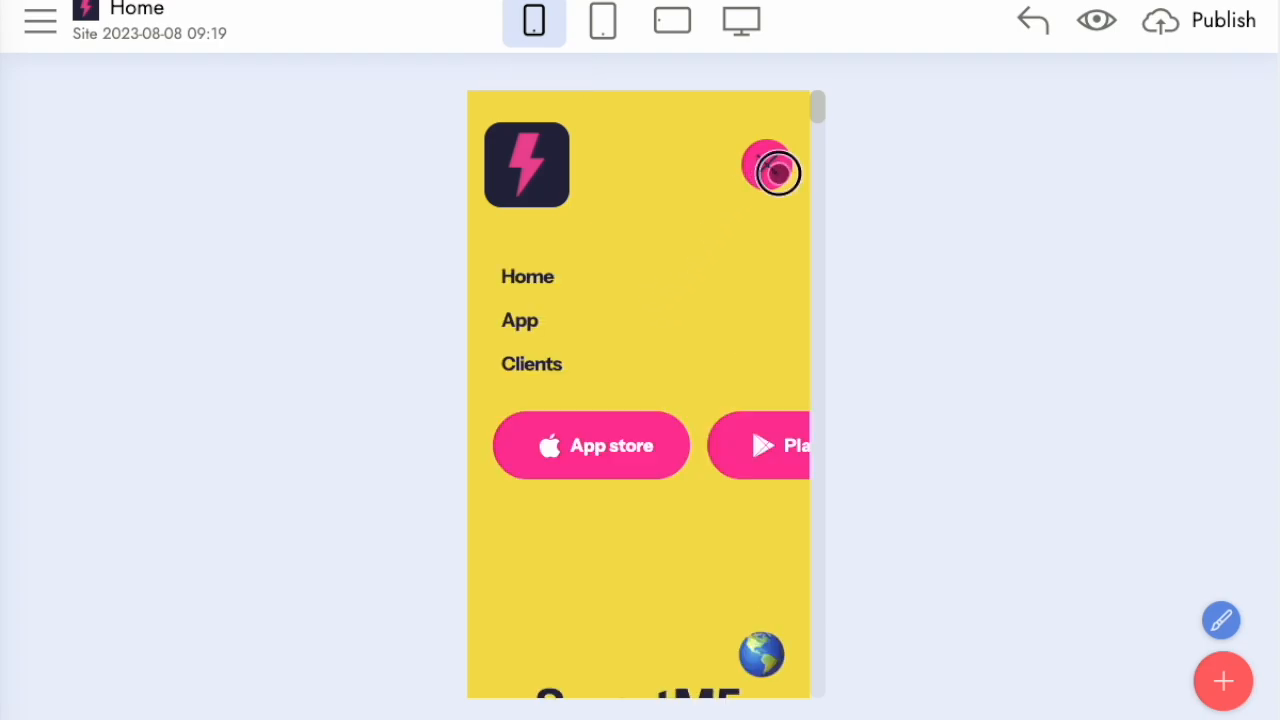
{"action": "left_click", "coordinate": [778, 172]}
{"action": "scroll", "coordinate": [777, 174], "scroll_direction": "down", "scroll_amount": 10}
{"action": "scroll", "coordinate": [771, 200], "scroll_direction": "up", "scroll_amount": 9}
{"action": "scroll", "coordinate": [753, 296], "scroll_direction": "down", "scroll_amount": 3}
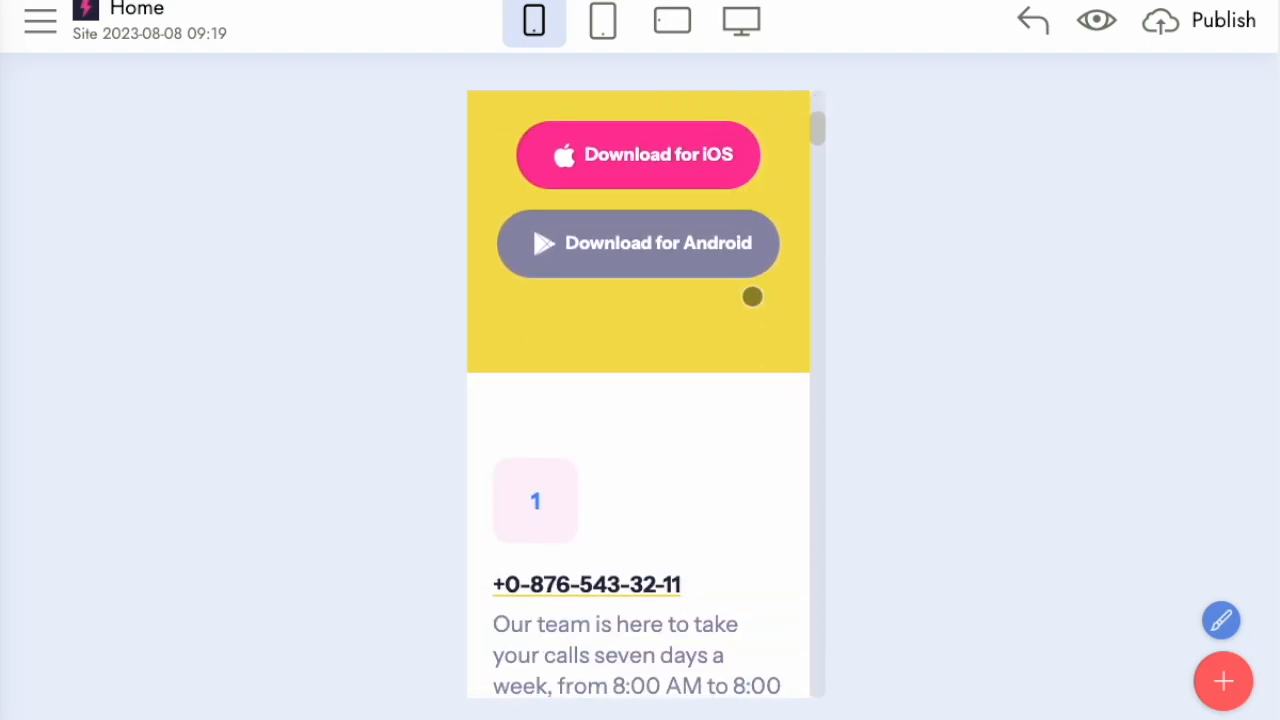
{"action": "scroll", "coordinate": [752, 296], "scroll_direction": "down", "scroll_amount": 4}
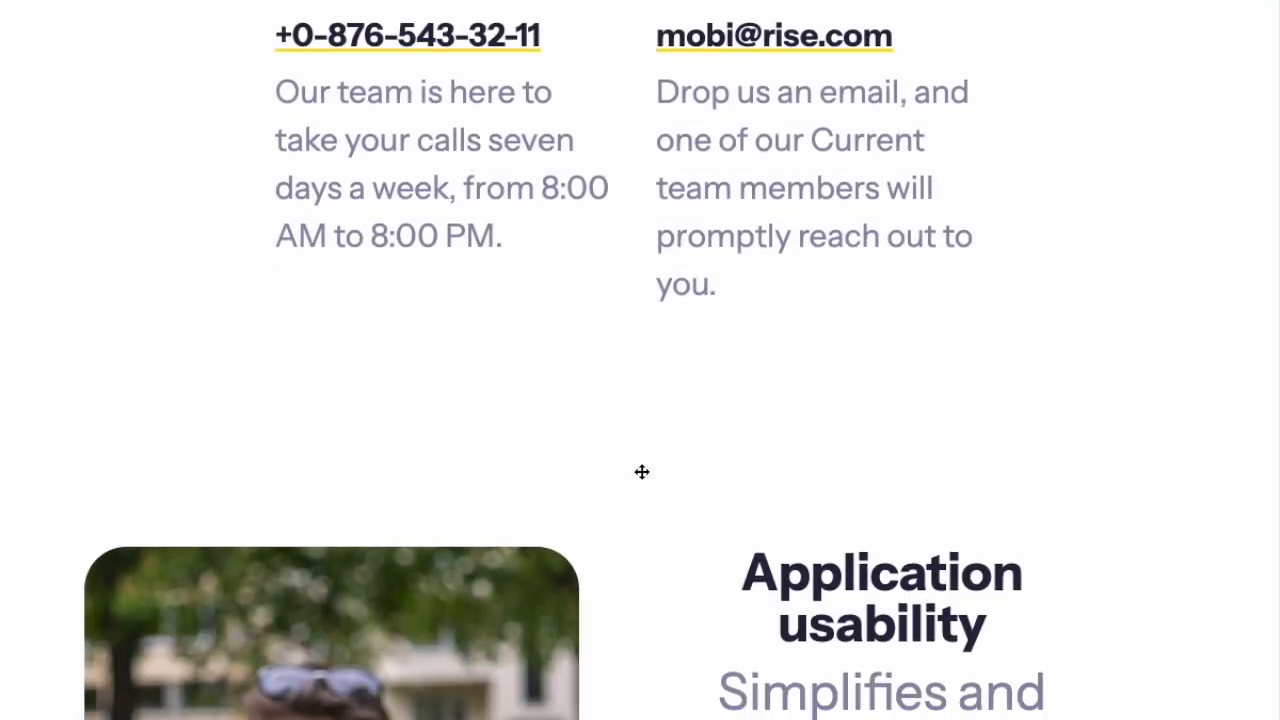
Step: Look over the full-width page preview from the contact details through the application sections to the question accordion
{"action": "scroll", "coordinate": [641, 472], "scroll_direction": "down", "scroll_amount": 2}
{"action": "scroll", "coordinate": [641, 472], "scroll_direction": "down", "scroll_amount": 15}
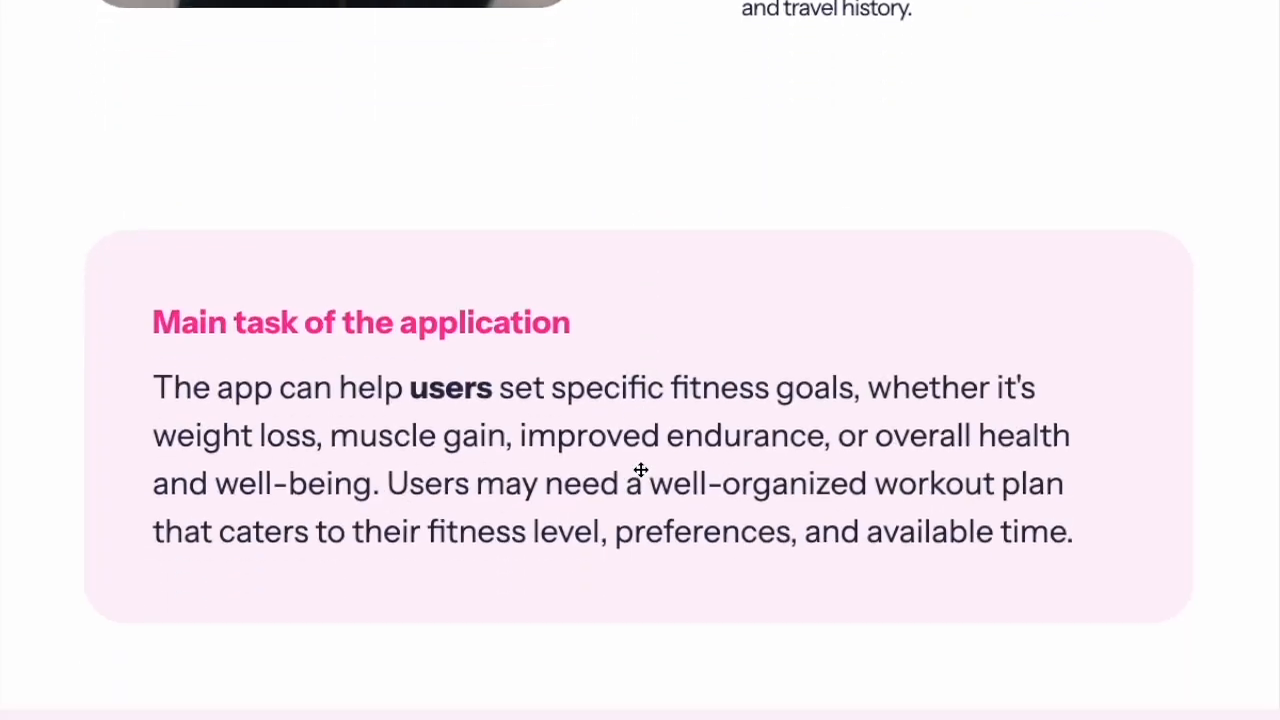
{"action": "scroll", "coordinate": [640, 467], "scroll_direction": "down", "scroll_amount": 14}
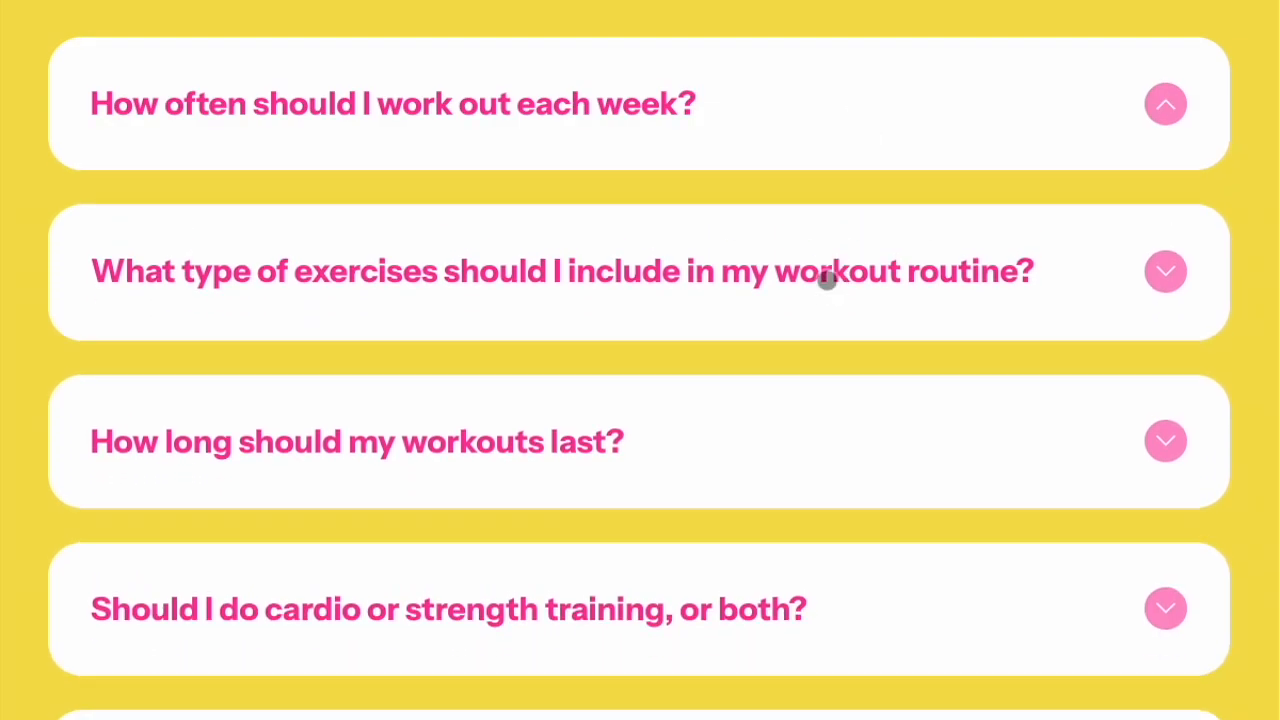
{"action": "scroll", "coordinate": [791, 414], "scroll_direction": "down", "scroll_amount": 6}
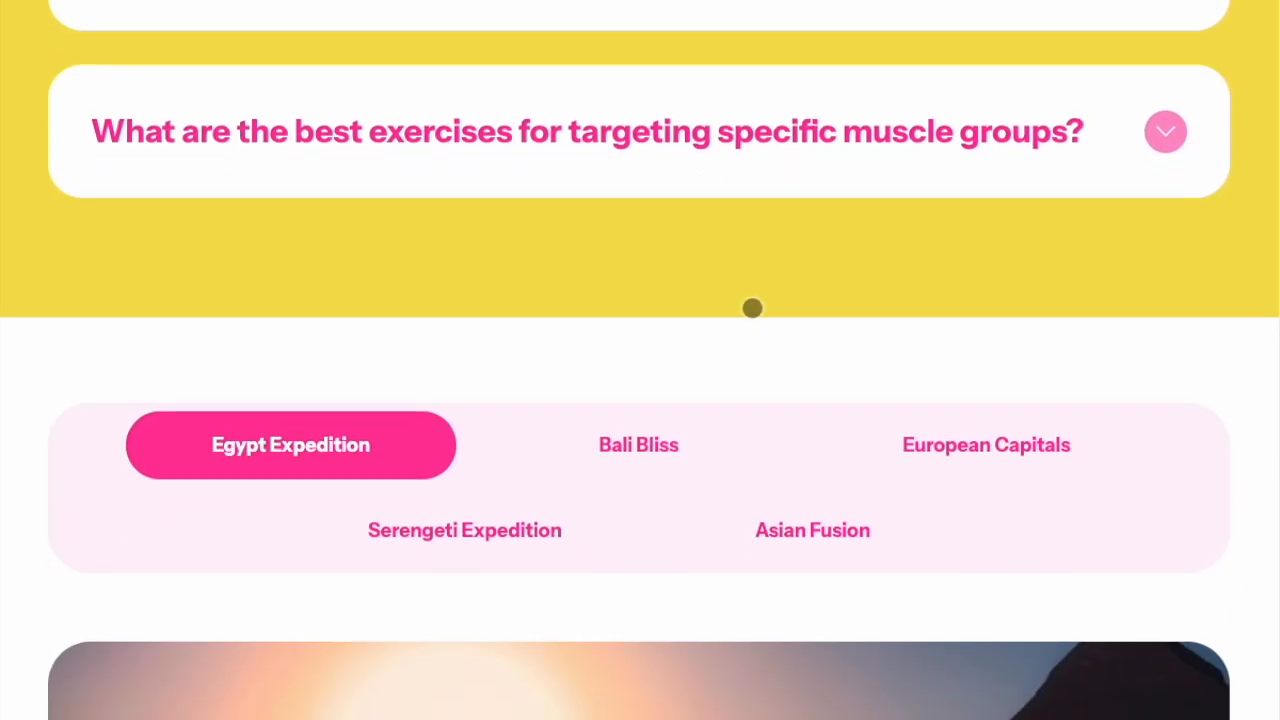
Step: View the Bali Bliss, European Capitals, Asian Fusion and Serengeti Expedition tabs of the tour block in the preview
{"action": "scroll", "coordinate": [752, 308], "scroll_direction": "down", "scroll_amount": 2}
{"action": "left_click", "coordinate": [651, 259]}
{"action": "left_click", "coordinate": [954, 243]}
{"action": "left_click", "coordinate": [814, 325]}
{"action": "left_click", "coordinate": [505, 341]}
Step: Browse the yellow customer reviews carousel through to its last cards and look over the blocks below it
{"action": "scroll", "coordinate": [666, 323], "scroll_direction": "down", "scroll_amount": 10}
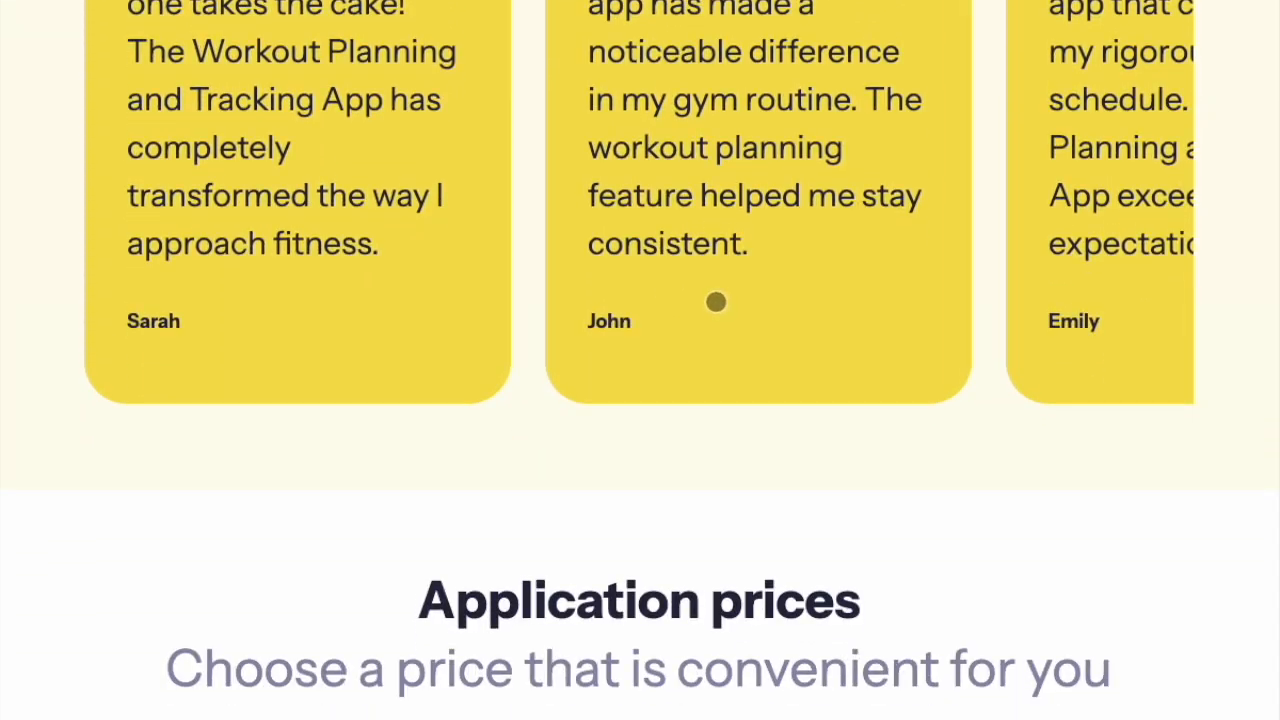
{"action": "scroll", "coordinate": [818, 422], "scroll_direction": "up", "scroll_amount": 3}
{"action": "left_click_drag", "start_coordinate": [818, 420], "coordinate": [714, 420]}
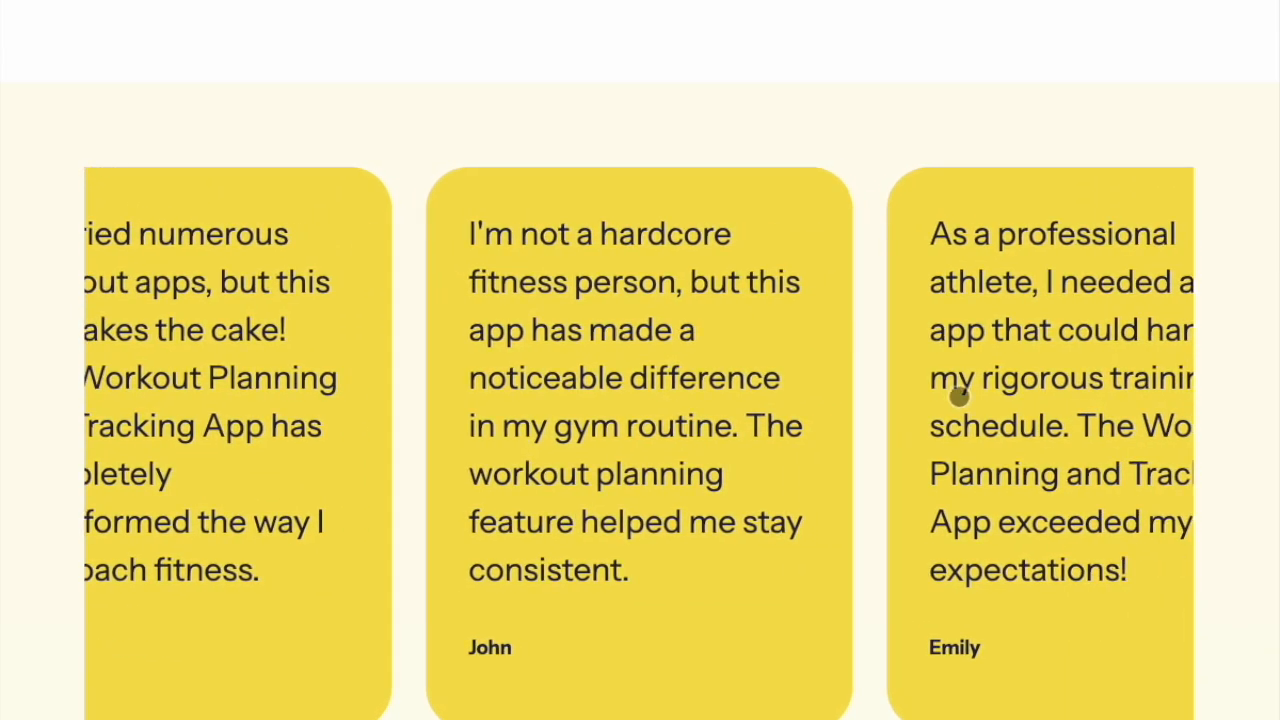
{"action": "left_click_drag", "start_coordinate": [990, 449], "coordinate": [851, 489]}
{"action": "left_click_drag", "start_coordinate": [1043, 451], "coordinate": [811, 466]}
{"action": "left_click_drag", "start_coordinate": [889, 474], "coordinate": [660, 457]}
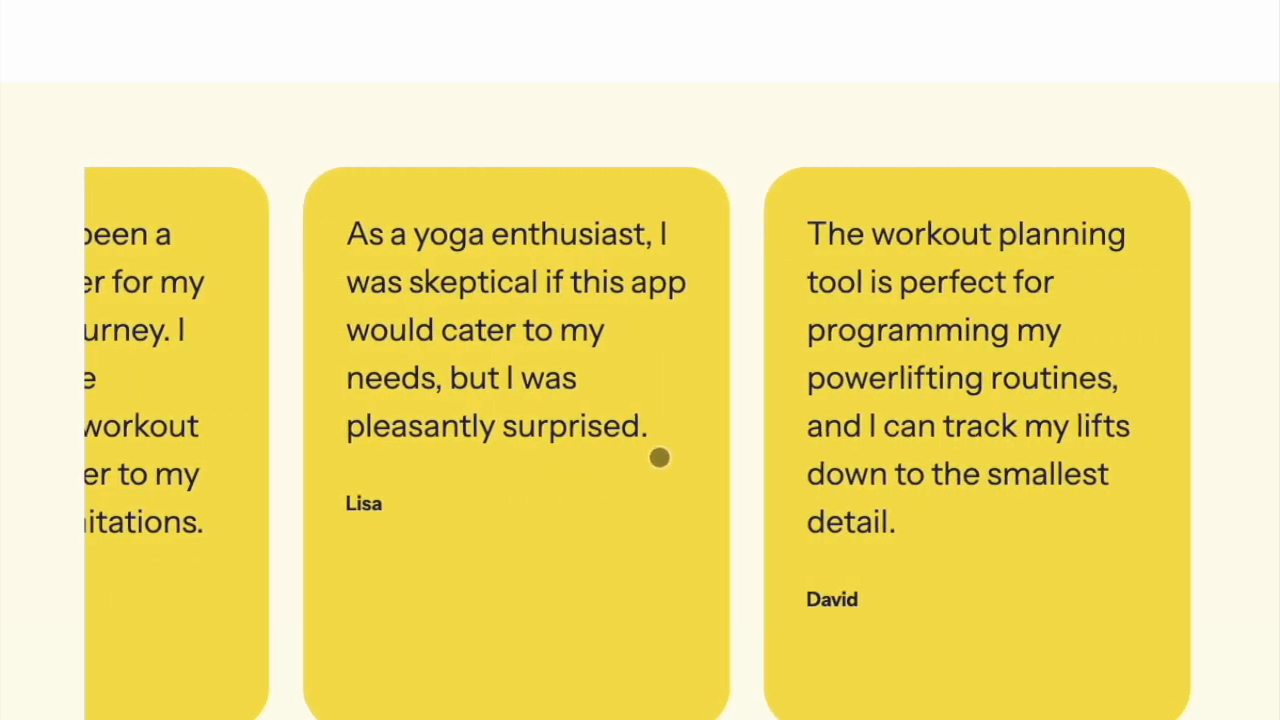
{"action": "scroll", "coordinate": [704, 331], "scroll_direction": "down", "scroll_amount": 8}
{"action": "scroll", "coordinate": [704, 331], "scroll_direction": "down", "scroll_amount": 3}
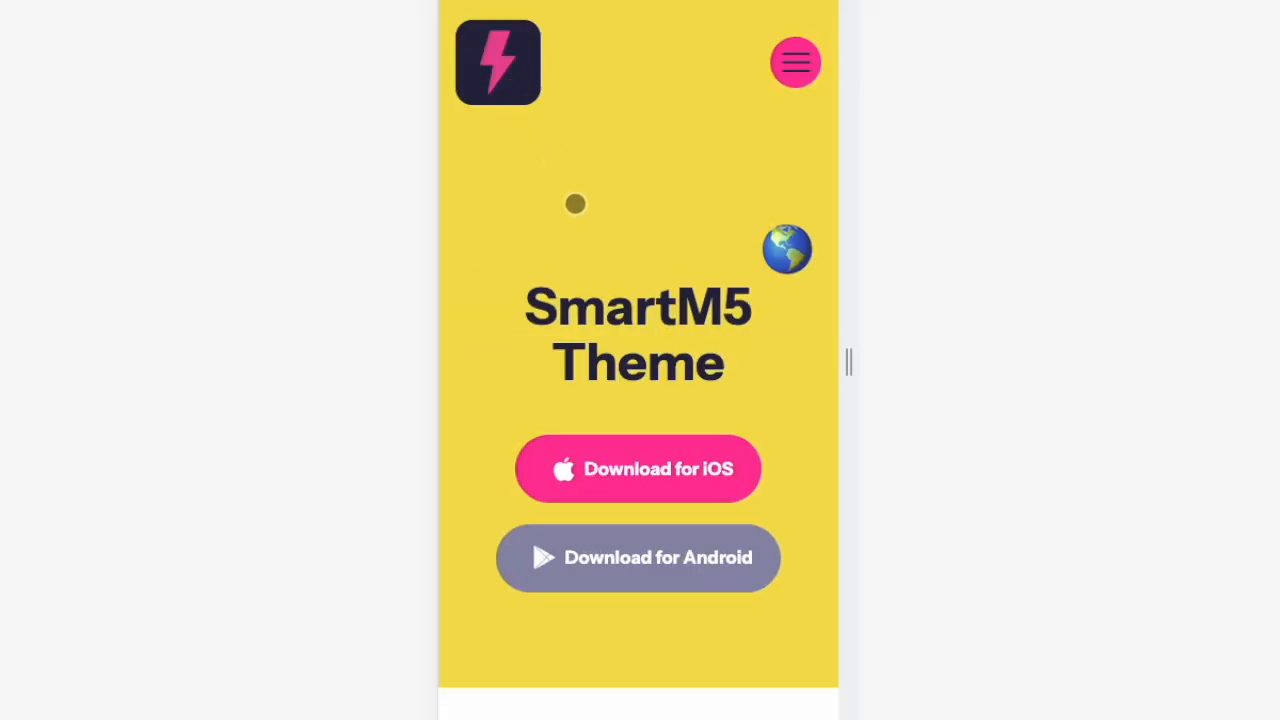
Step: Look over the page preview at phone width from the header through the application sections to the map block
{"action": "scroll", "coordinate": [603, 243], "scroll_direction": "down", "scroll_amount": 7}
{"action": "scroll", "coordinate": [603, 243], "scroll_direction": "down", "scroll_amount": 20}
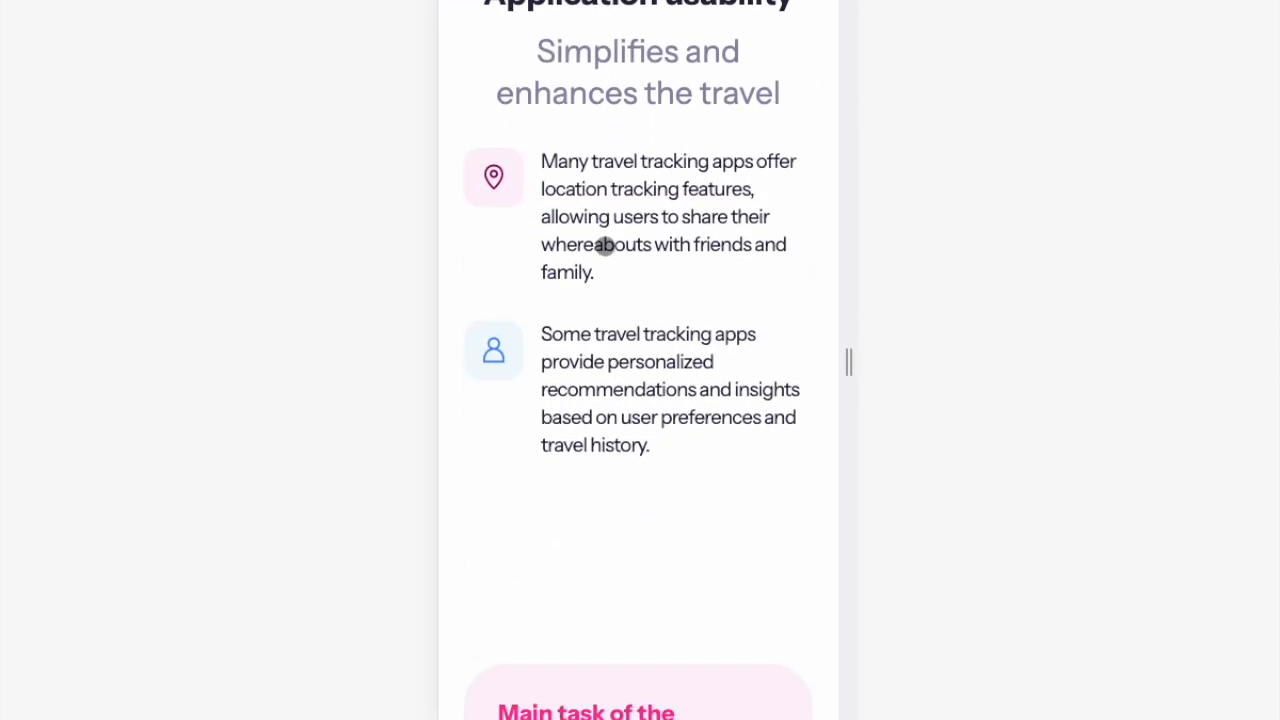
{"action": "scroll", "coordinate": [601, 242], "scroll_direction": "down", "scroll_amount": 20}
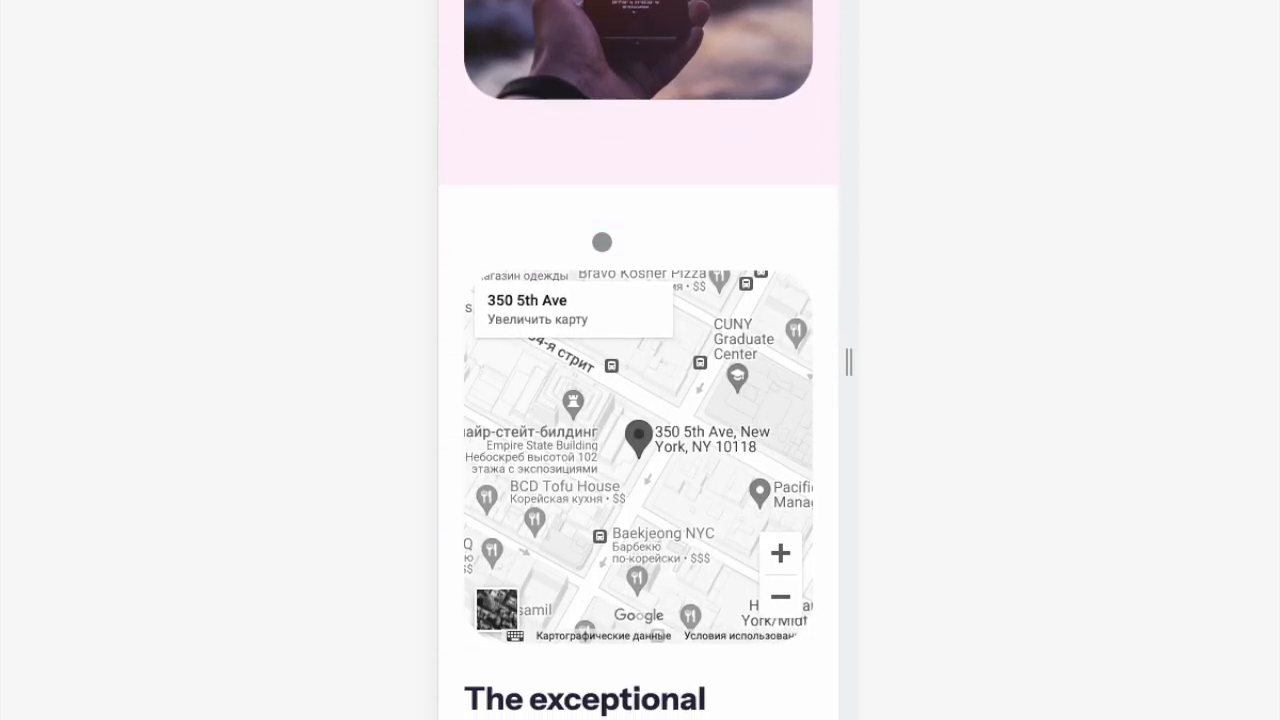